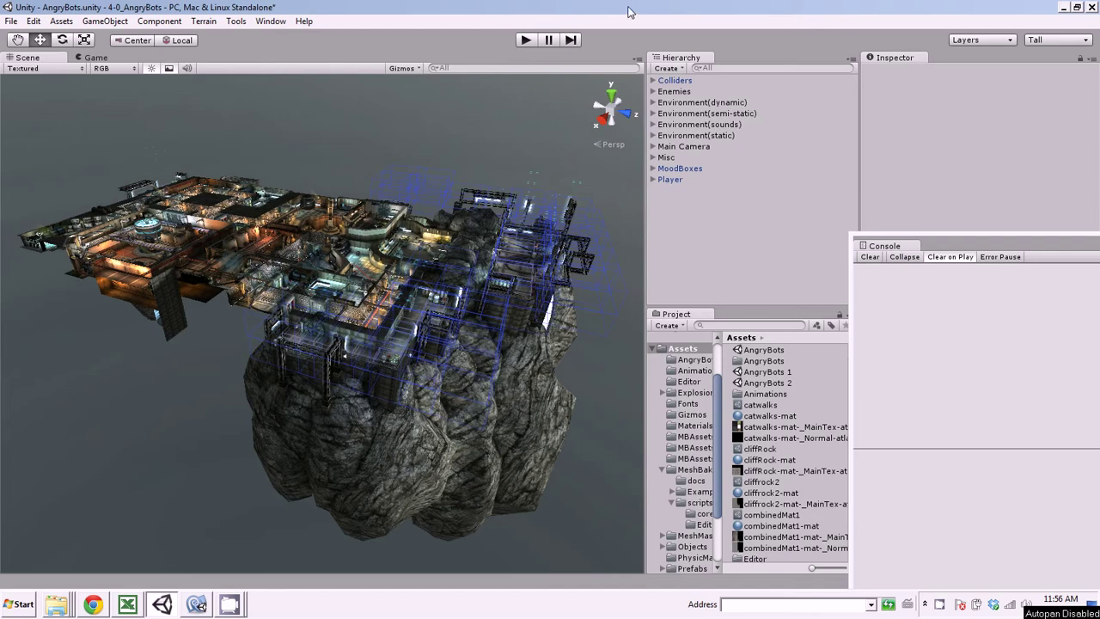
# Step: Add a Mesh And Material Baker object, MeshBaker0, to the scene and select it
pyautogui.click(114, 22)
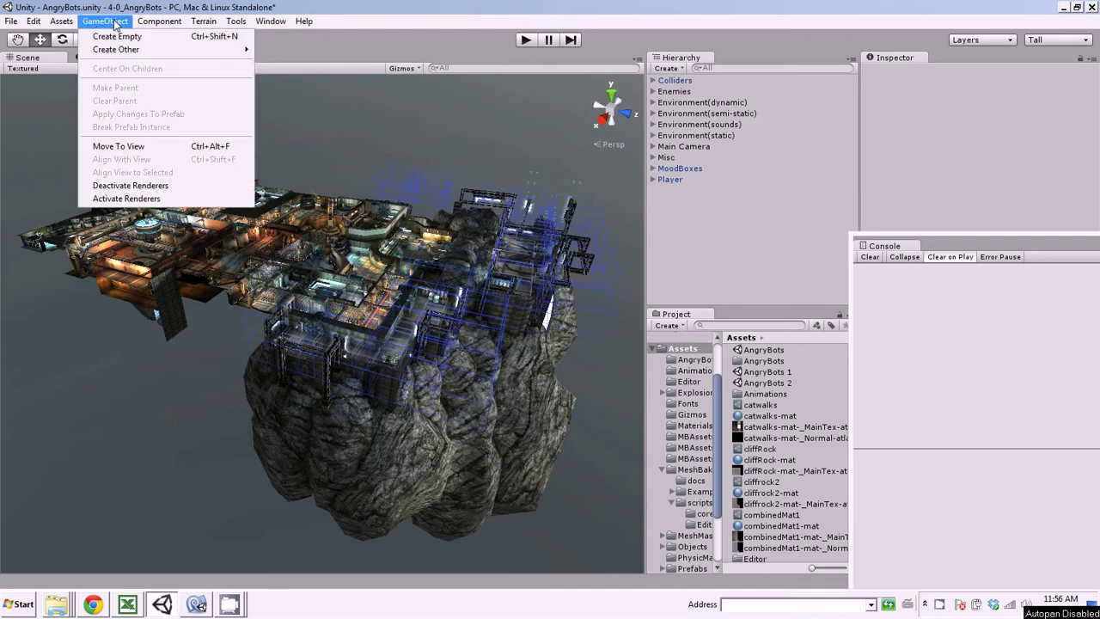
pyautogui.moveTo(116, 49)
pyautogui.moveTo(330, 331)
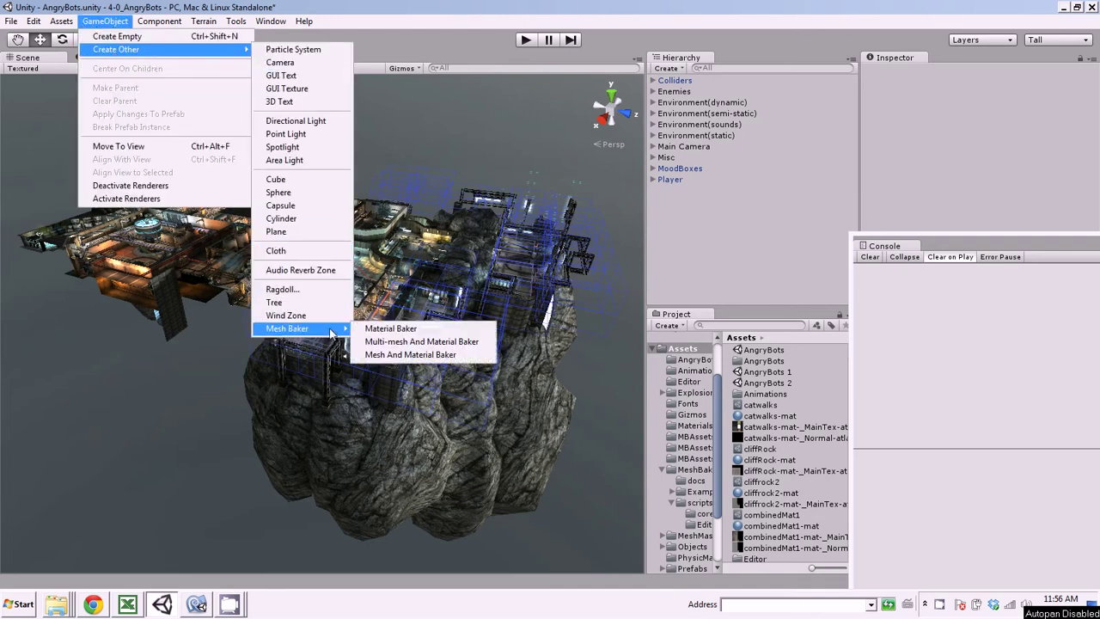
pyautogui.click(410, 354)
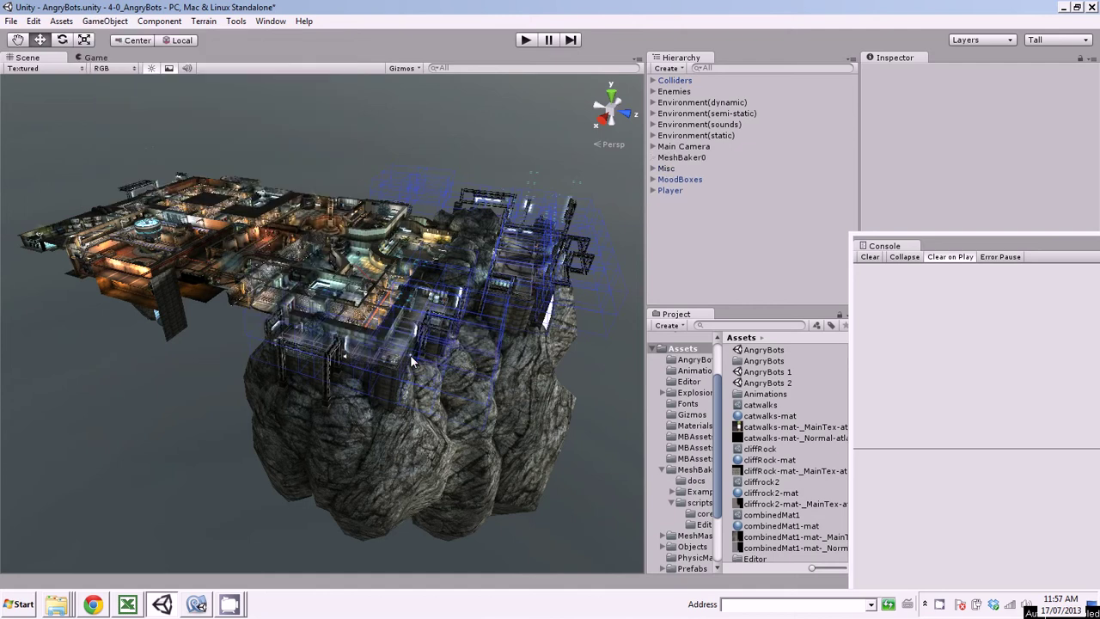
pyautogui.click(691, 158)
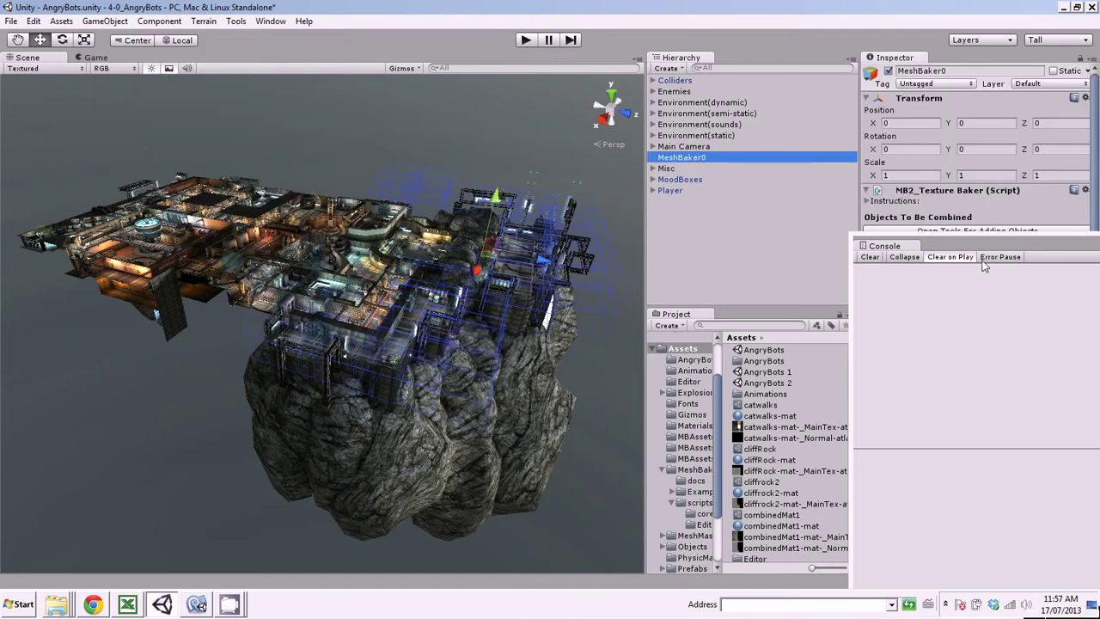
# Step: Open the Mesh Baker tools and print the List Shaders In Scene report in the console
pyautogui.moveTo(992, 246); pyautogui.dragTo(982, 320)
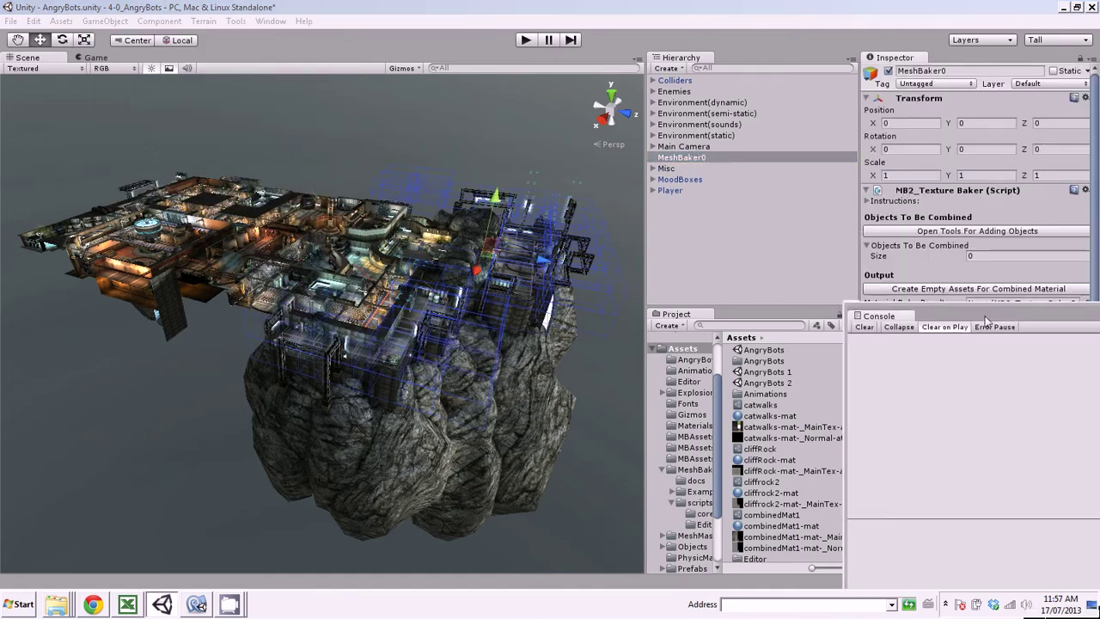
pyautogui.click(982, 231)
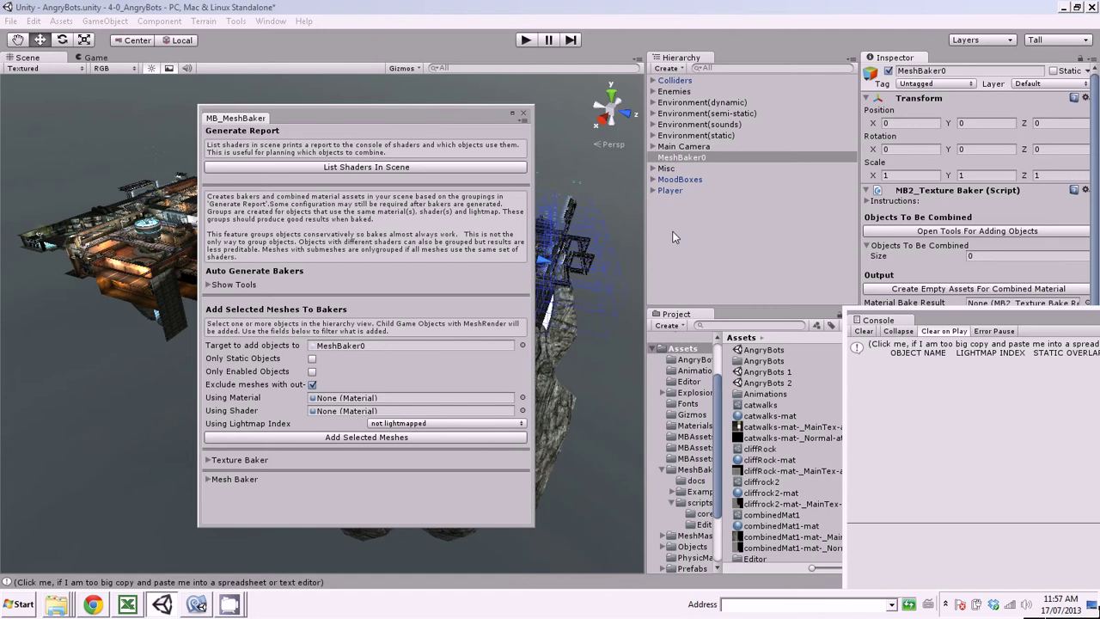
pyautogui.click(945, 353)
pyautogui.moveTo(962, 323); pyautogui.dragTo(826, 197)
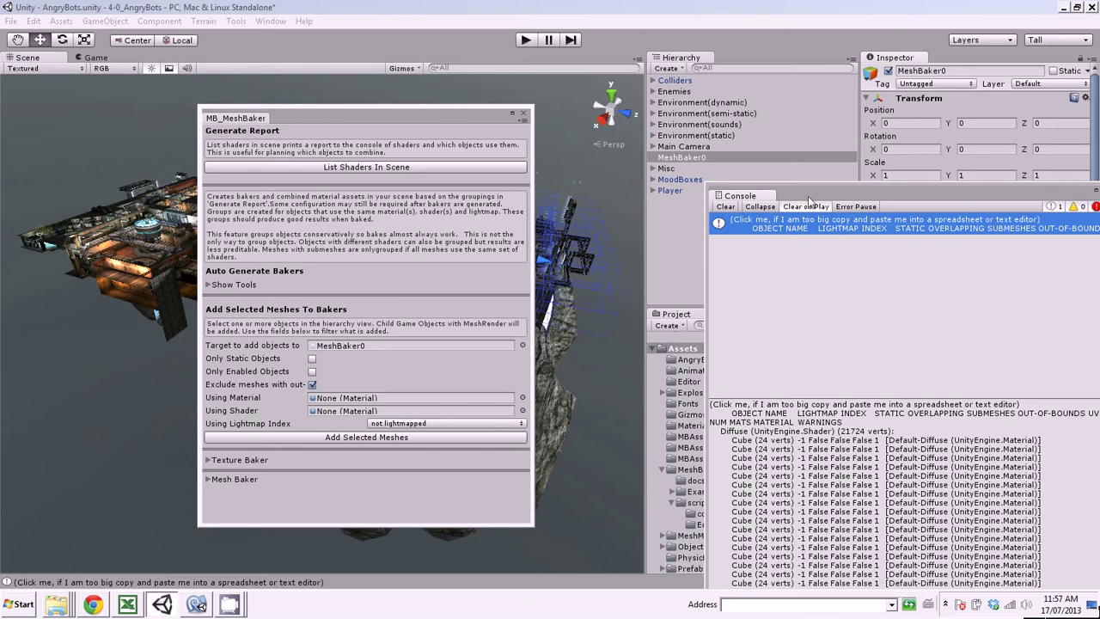
pyautogui.moveTo(806, 191); pyautogui.dragTo(706, 118)
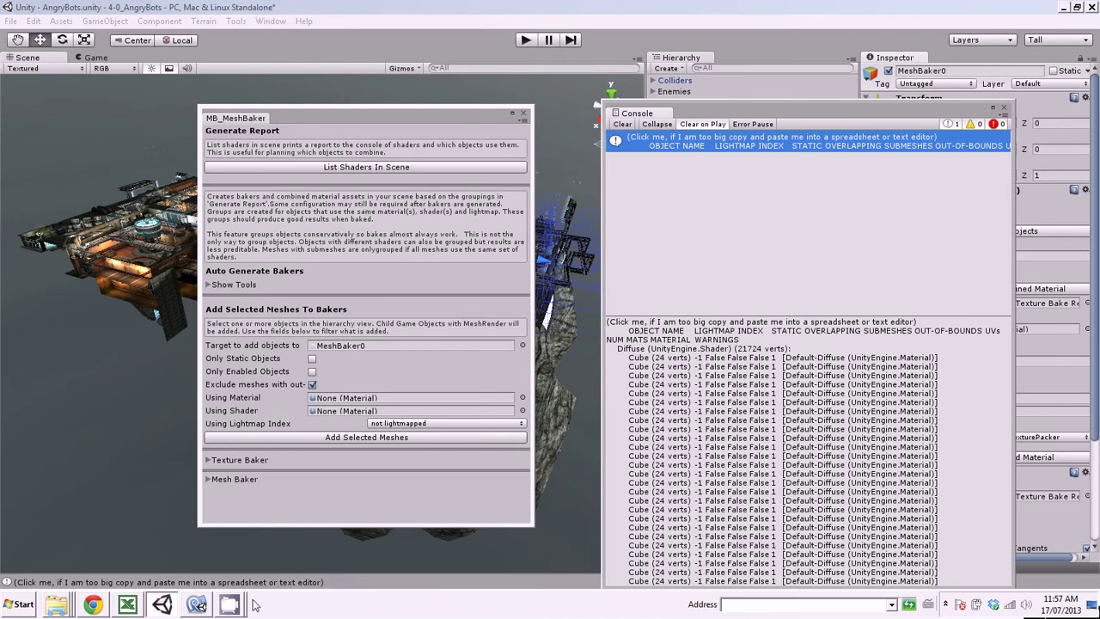
# Step: Scroll through the pasted shader report in Excel, starting from the Diffuse group in B3
pyautogui.click(127, 603)
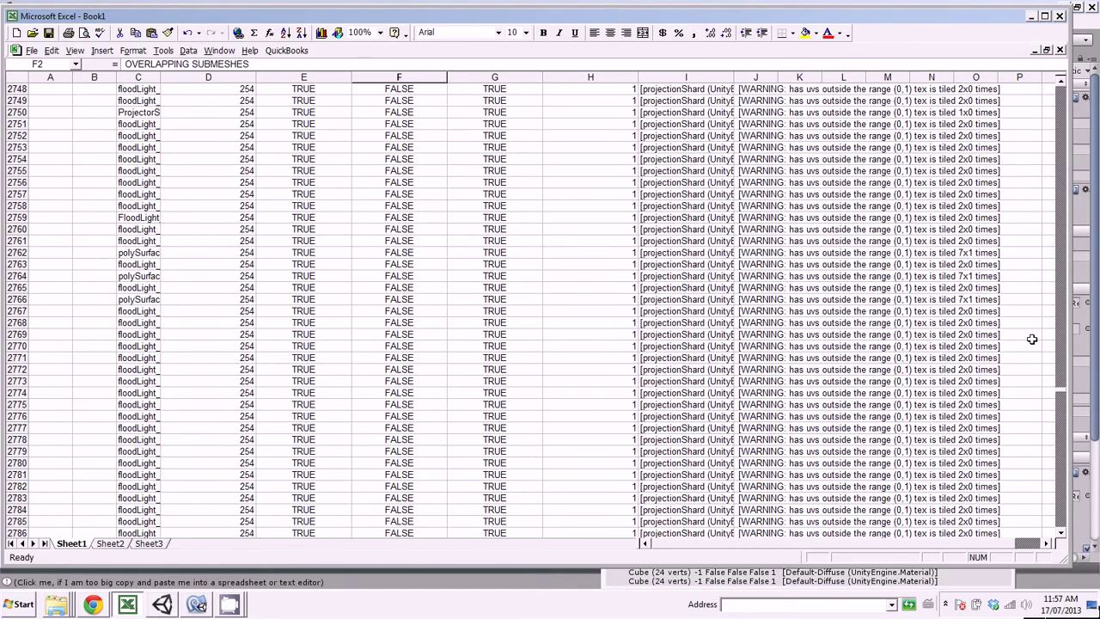
pyautogui.moveTo(1061, 392); pyautogui.dragTo(1066, 86)
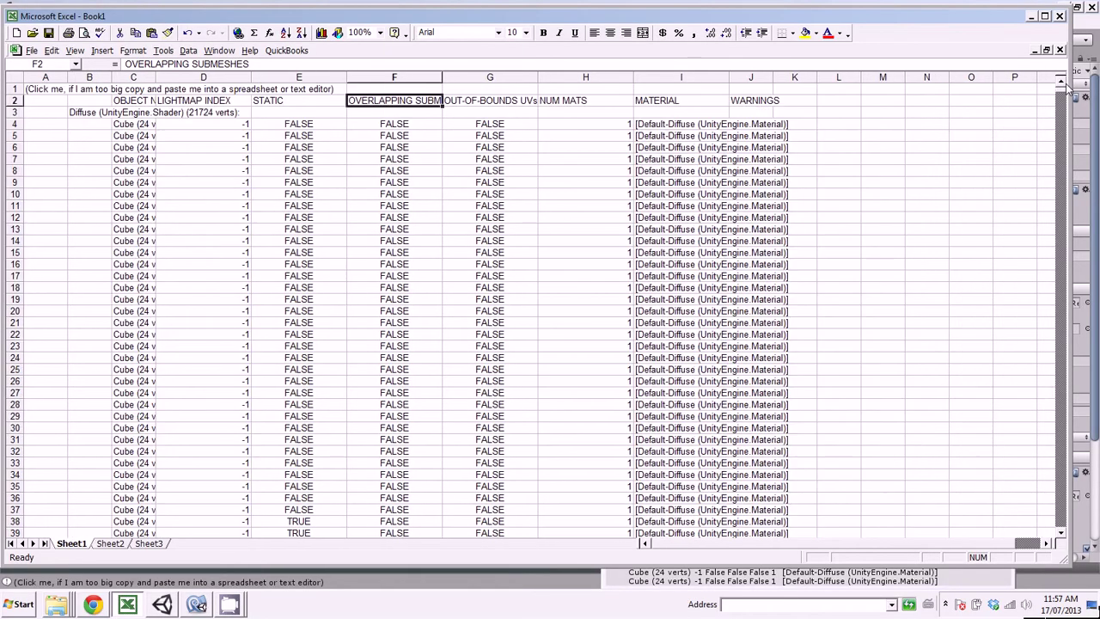
pyautogui.click(89, 111)
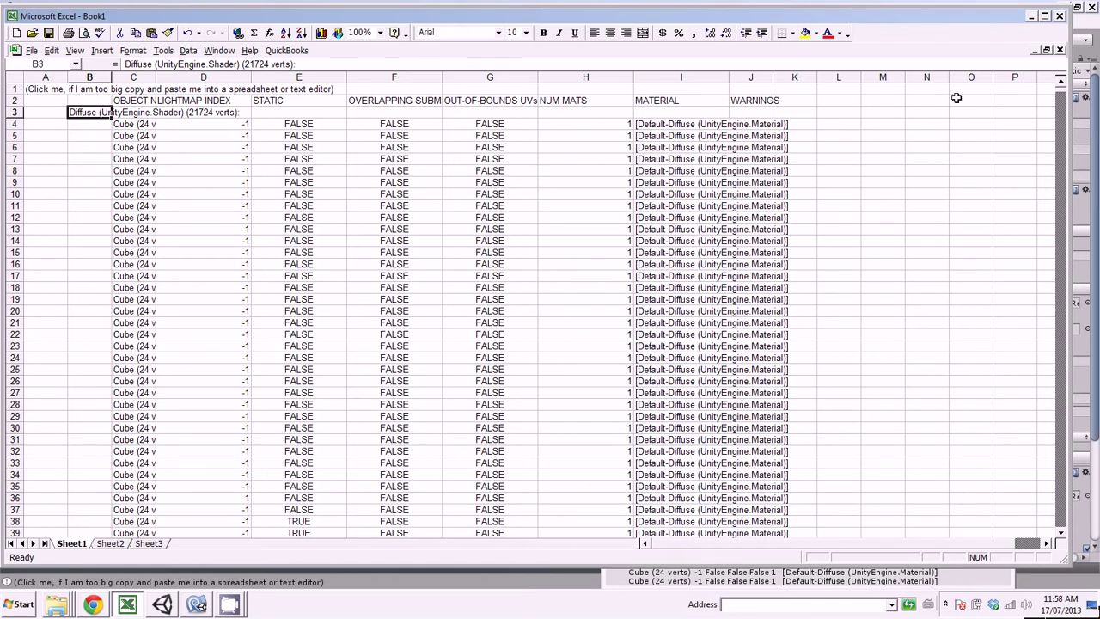
pyautogui.moveTo(1066, 97); pyautogui.dragTo(1064, 230)
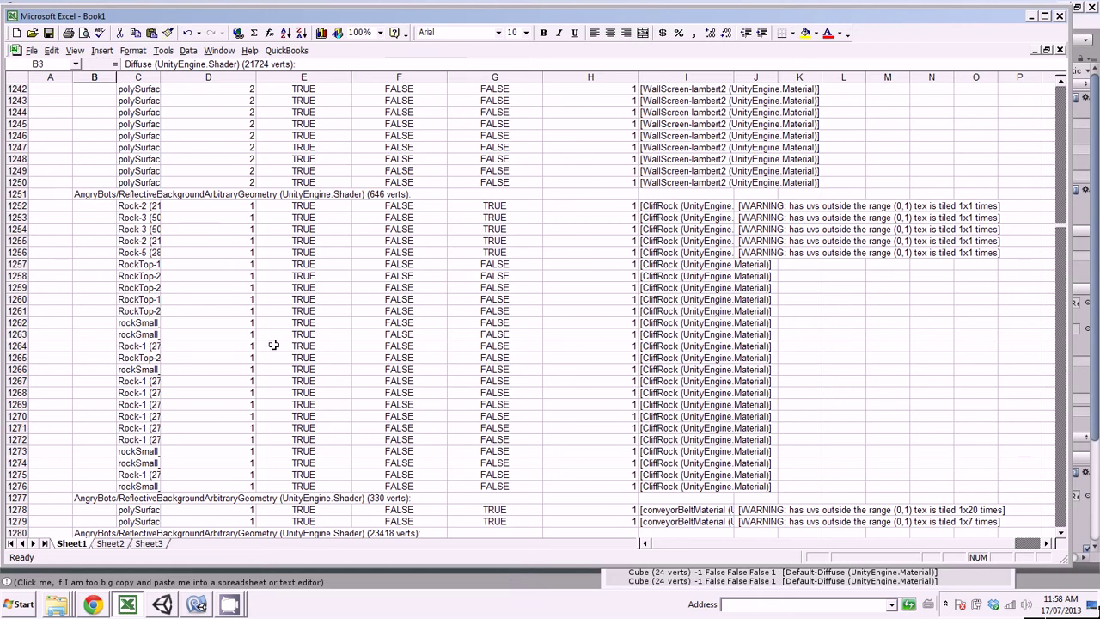
pyautogui.scroll(-20, 273, 345)
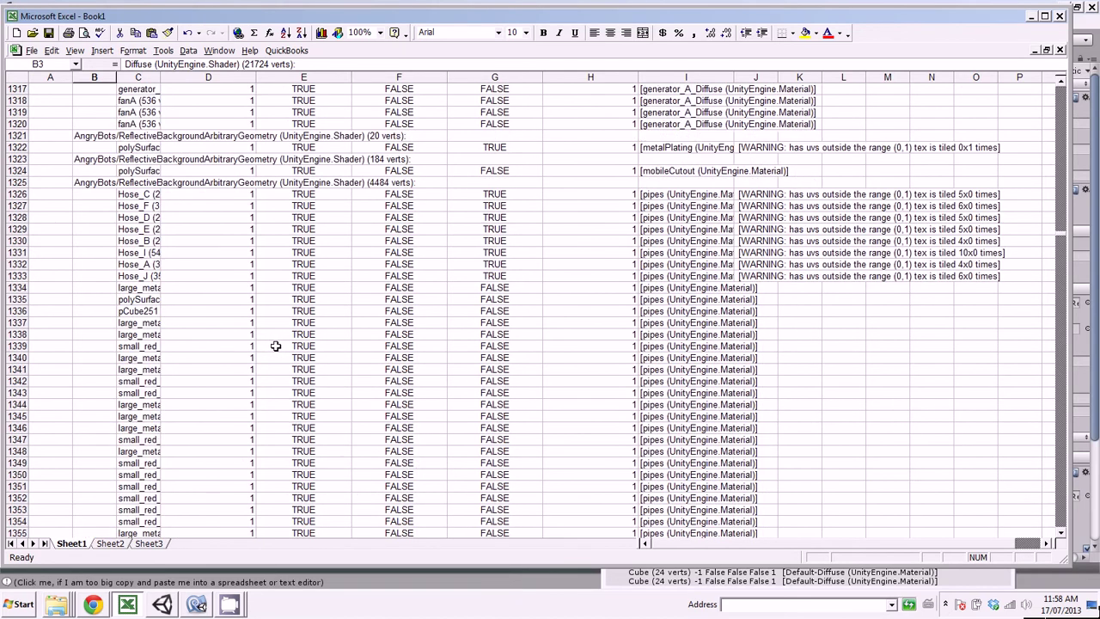
pyautogui.scroll(-8, 274, 346)
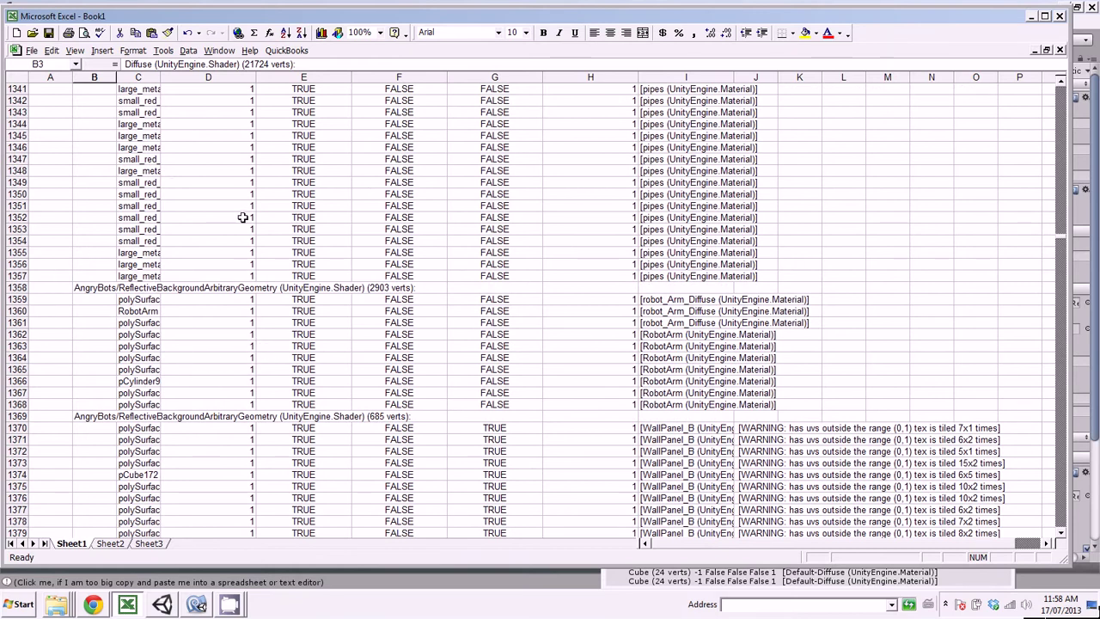
pyautogui.scroll(6, 248, 208)
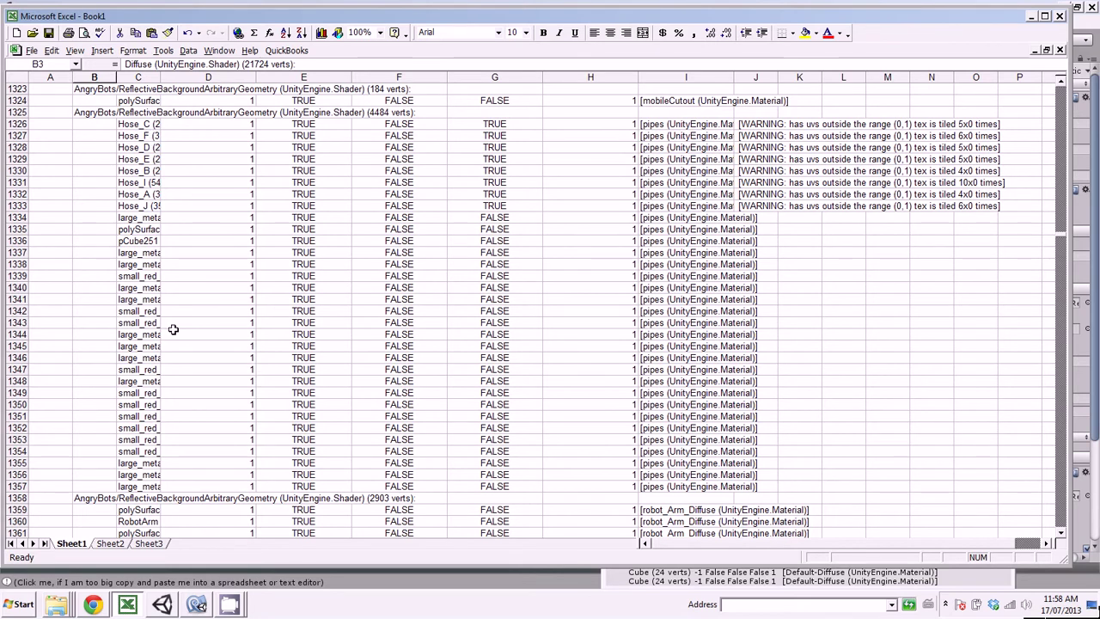
# Step: Back in Unity, set Assets/MBAssets3 as the combined material assets folder for auto-generated bakers
pyautogui.click(1031, 18)
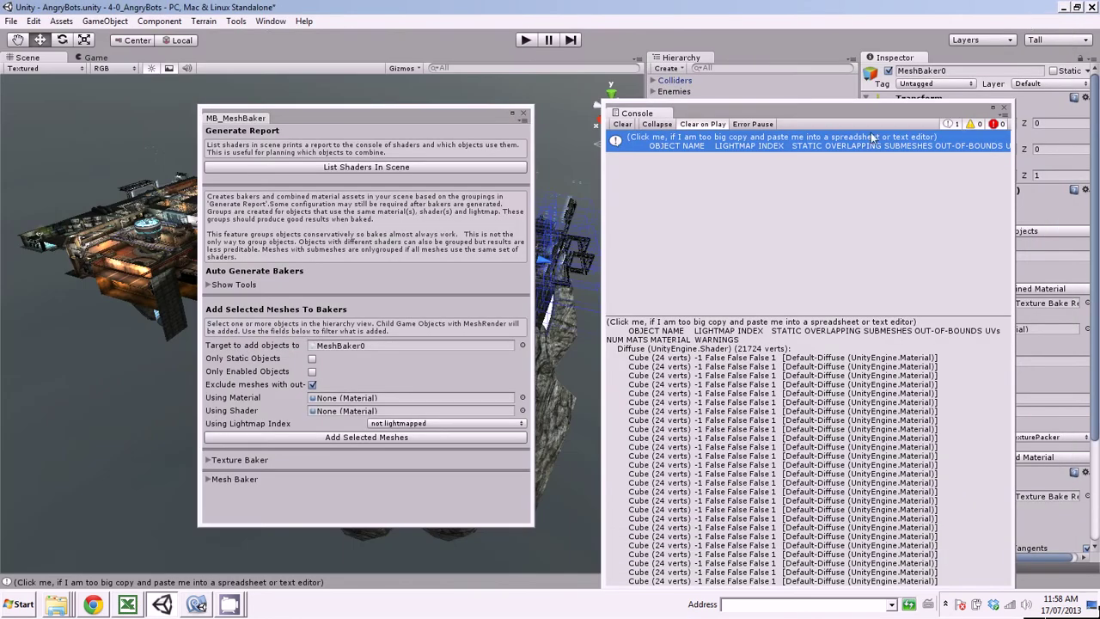
pyautogui.moveTo(845, 124); pyautogui.dragTo(896, 116)
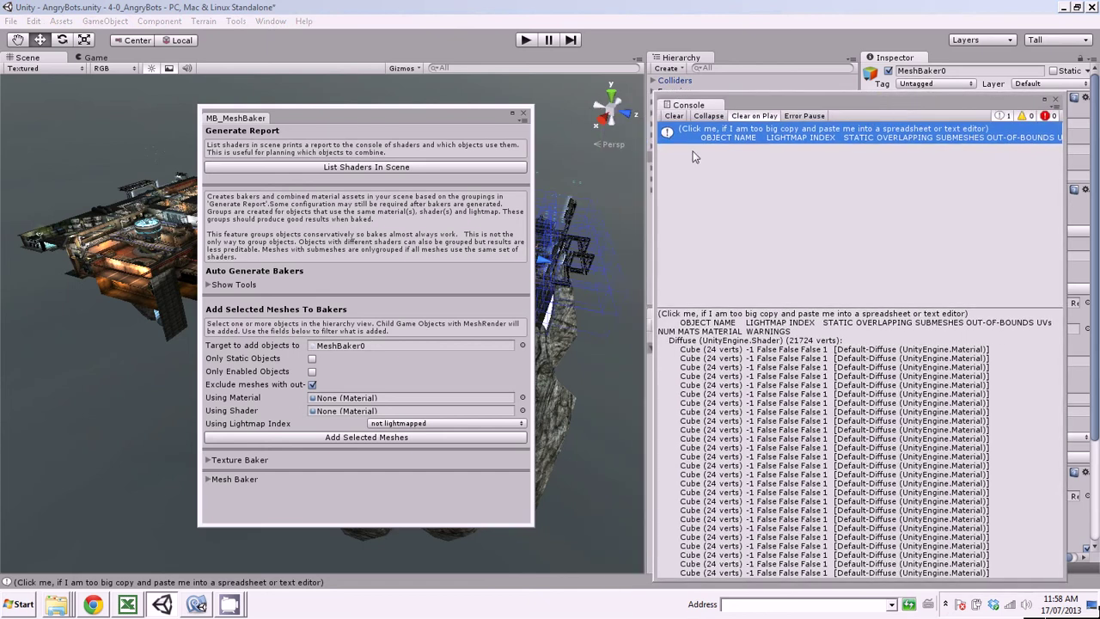
pyautogui.click(207, 286)
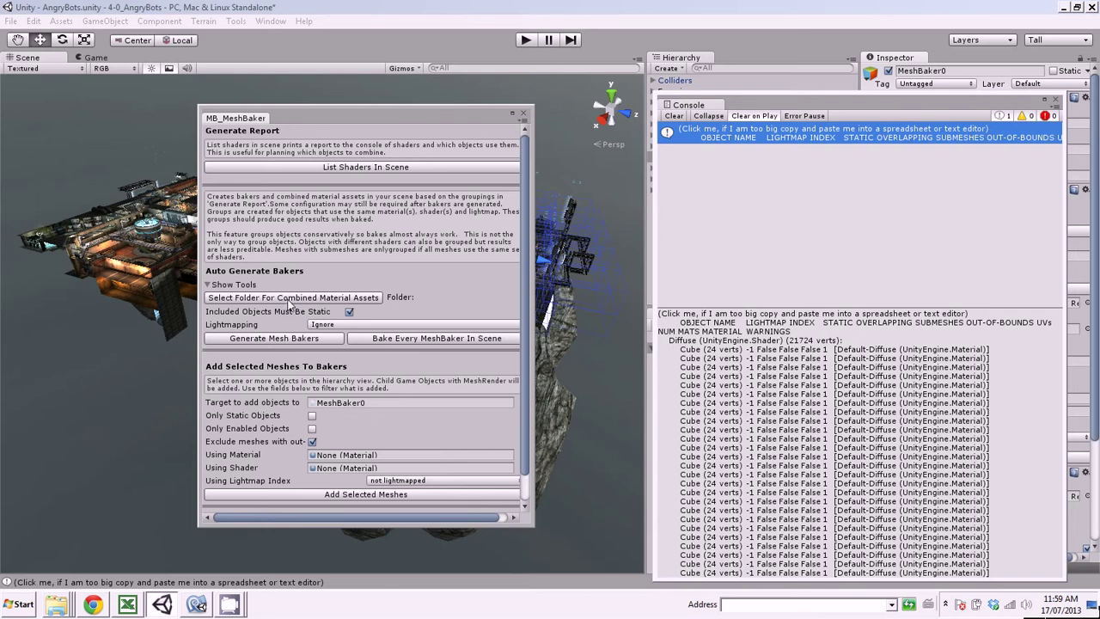
pyautogui.click(290, 297)
pyautogui.click(156, 127)
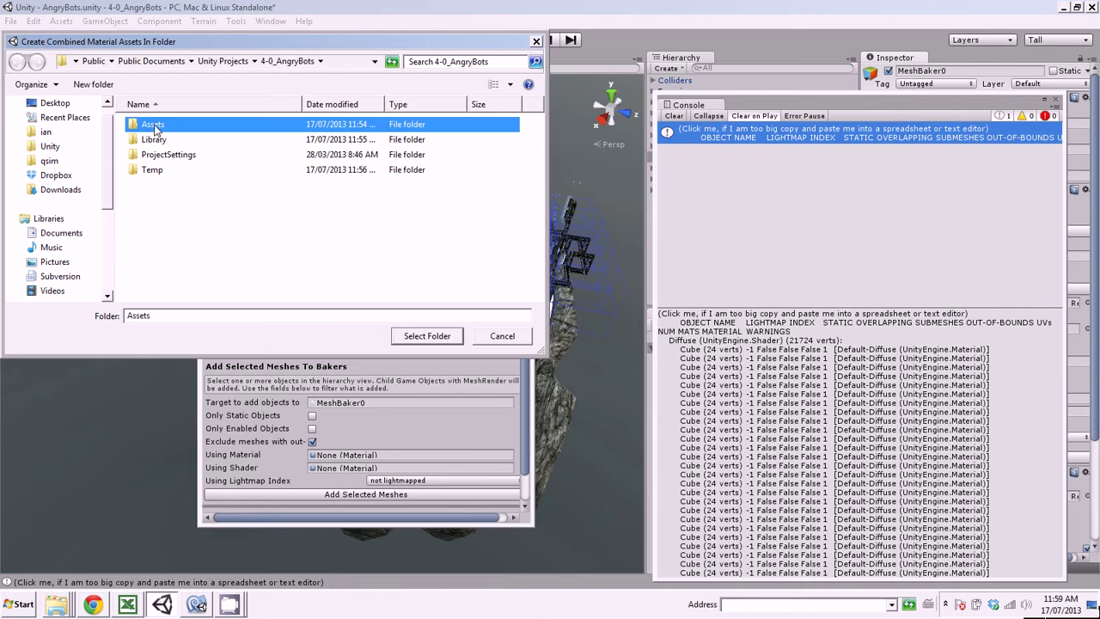
pyautogui.doubleClick(154, 126)
pyautogui.click(168, 260)
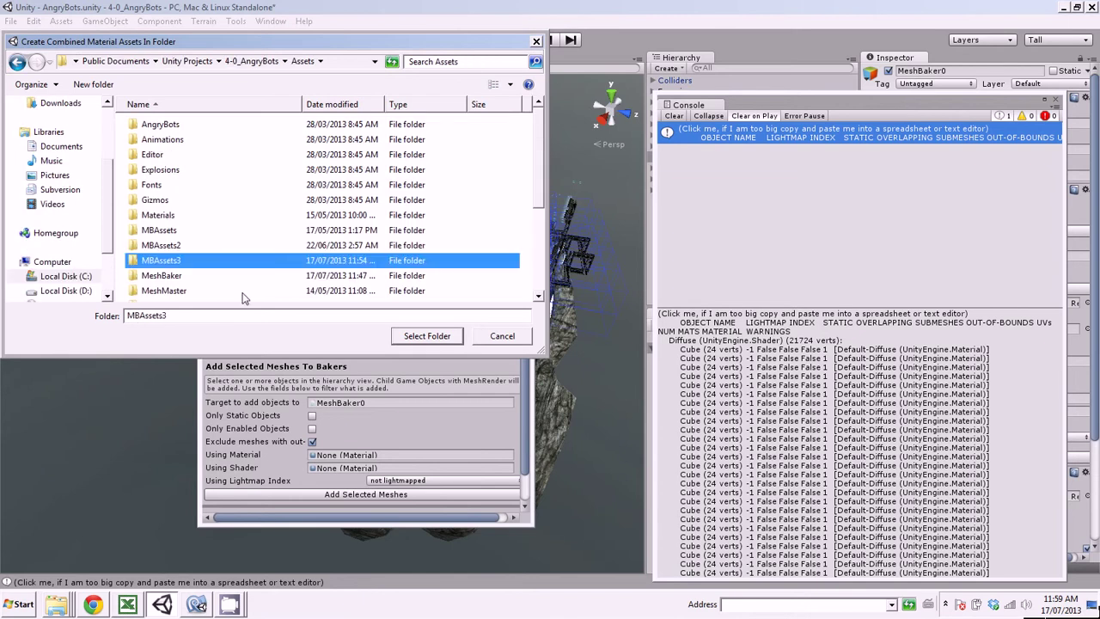
pyautogui.click(418, 337)
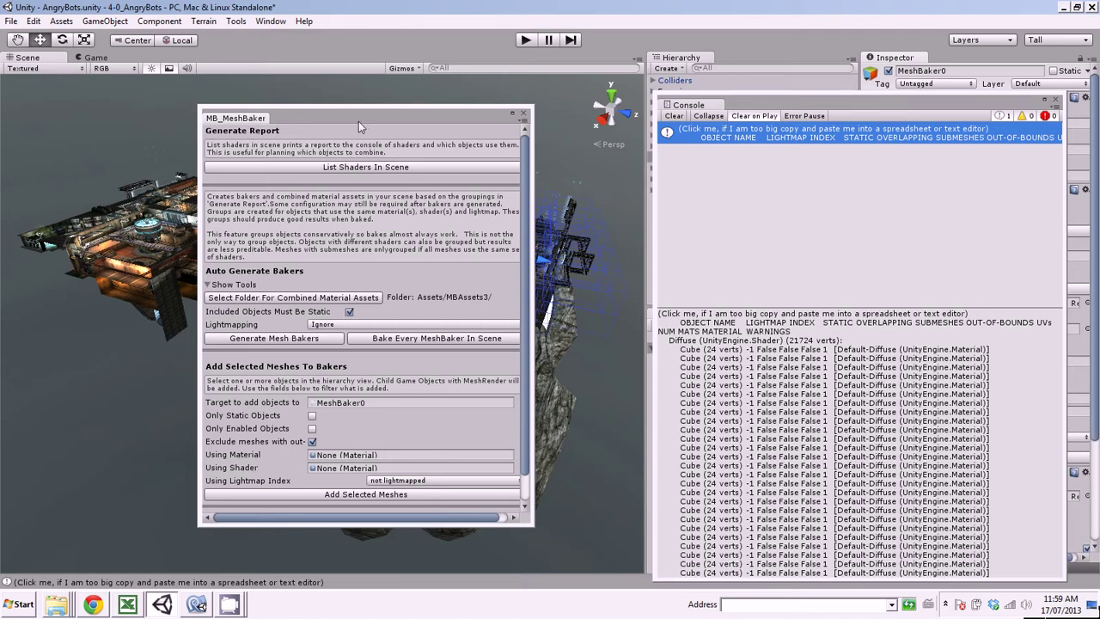
pyautogui.moveTo(358, 112); pyautogui.dragTo(468, 389)
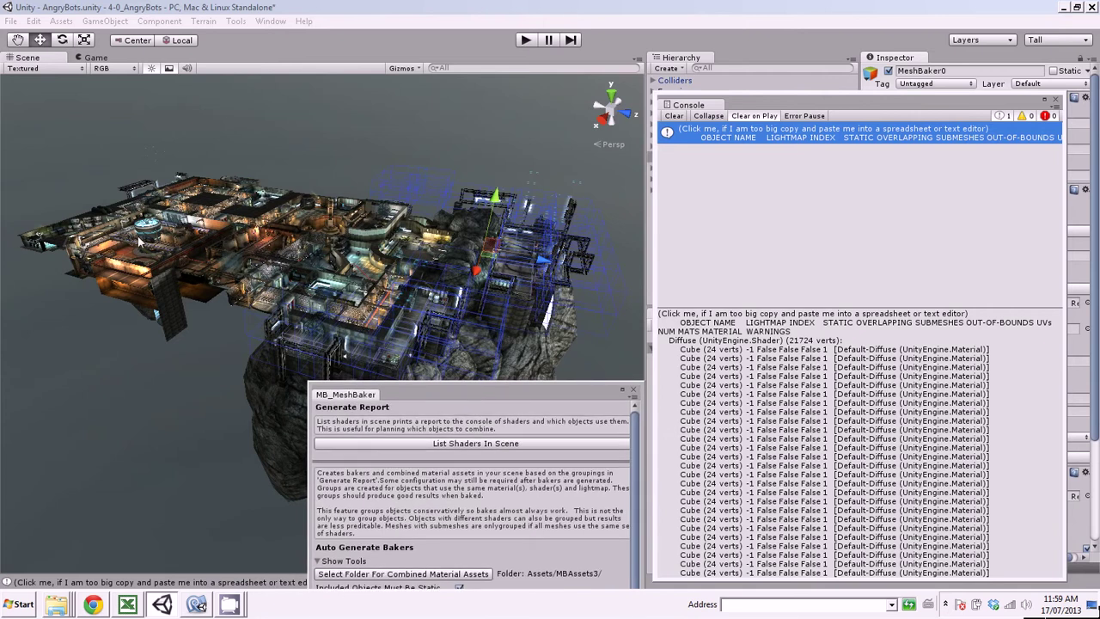
pyautogui.moveTo(446, 383); pyautogui.dragTo(469, 136)
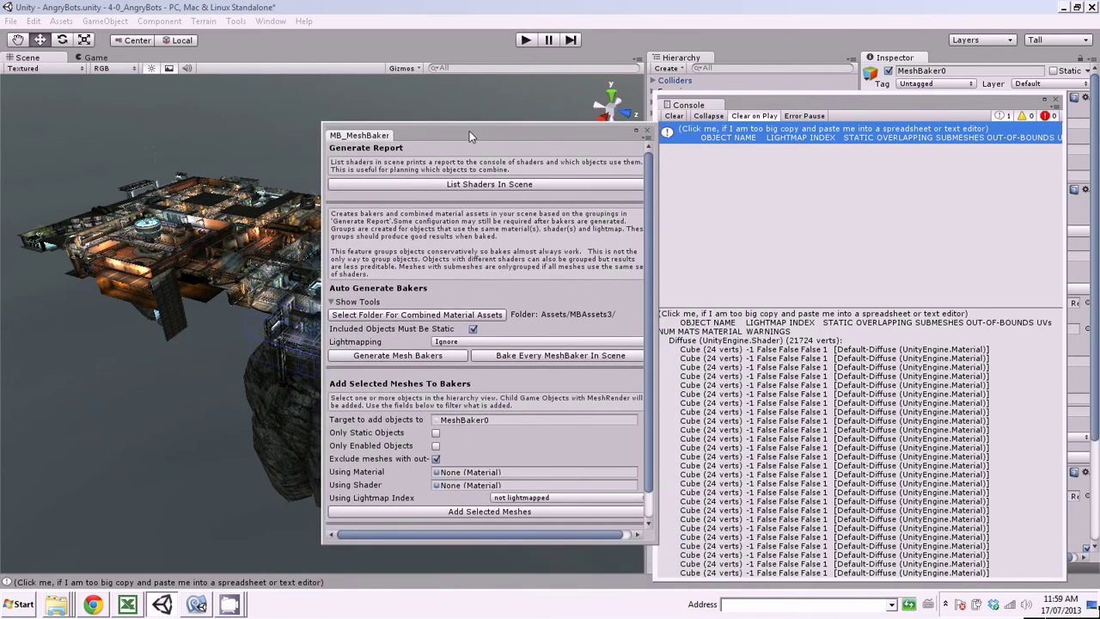
# Step: Choose Preserve Lightmapping and generate mesh bakers, creating 65 bakers with 2979 objects
pyautogui.click(475, 341)
pyautogui.click(474, 370)
pyautogui.click(390, 357)
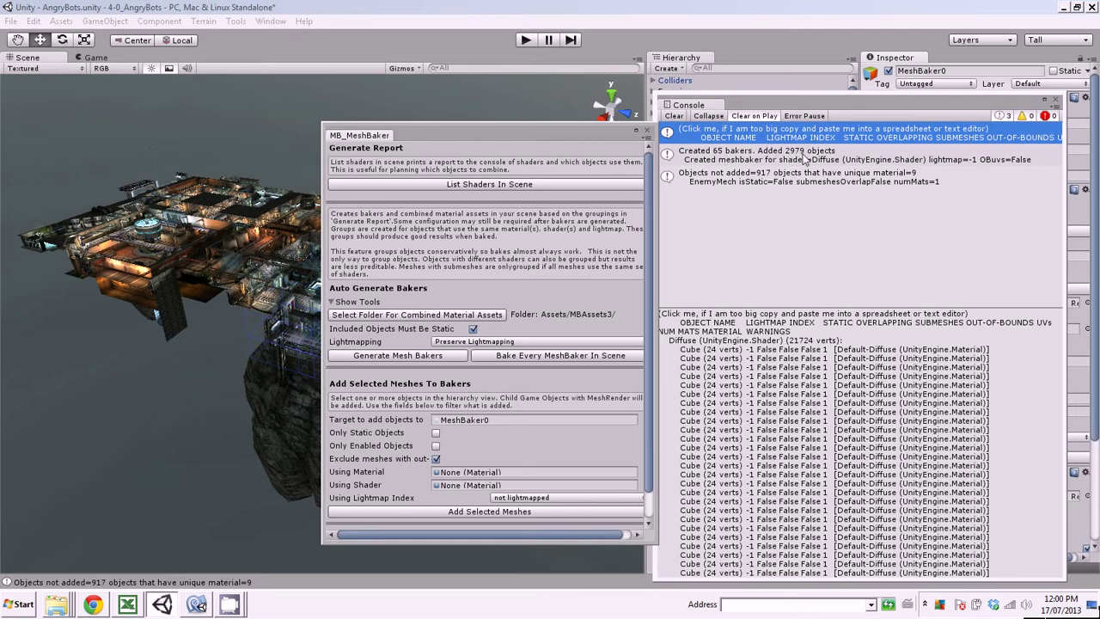
# Step: Inspect the first AlphaCutoutCheapFallback baker's Objects To Be Combined list
pyautogui.moveTo(767, 104); pyautogui.dragTo(1061, 155)
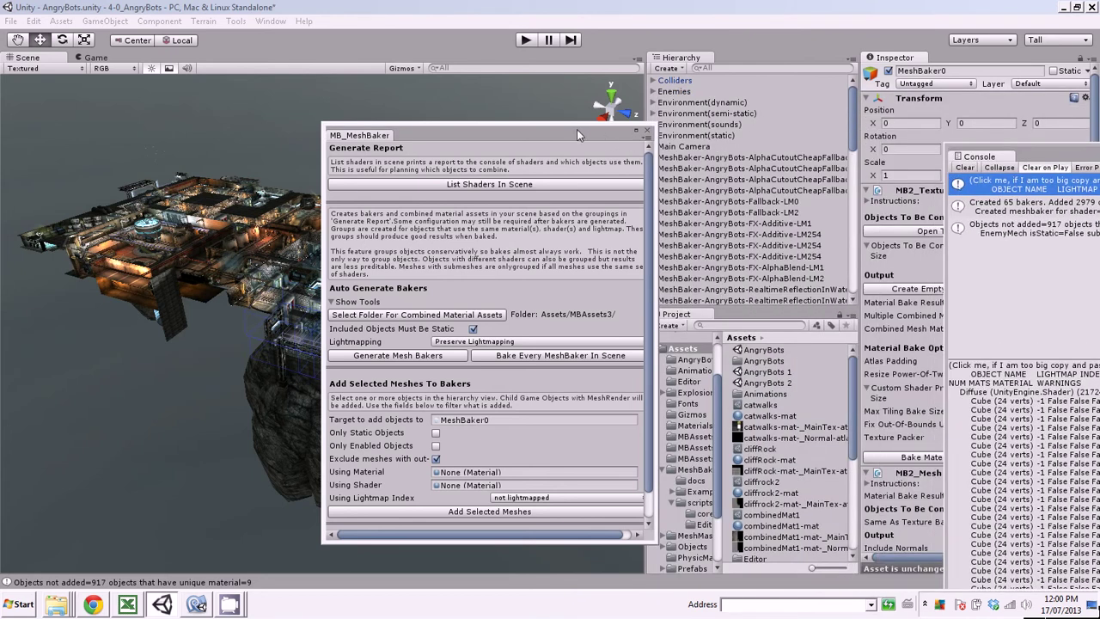
pyautogui.moveTo(577, 129); pyautogui.dragTo(485, 118)
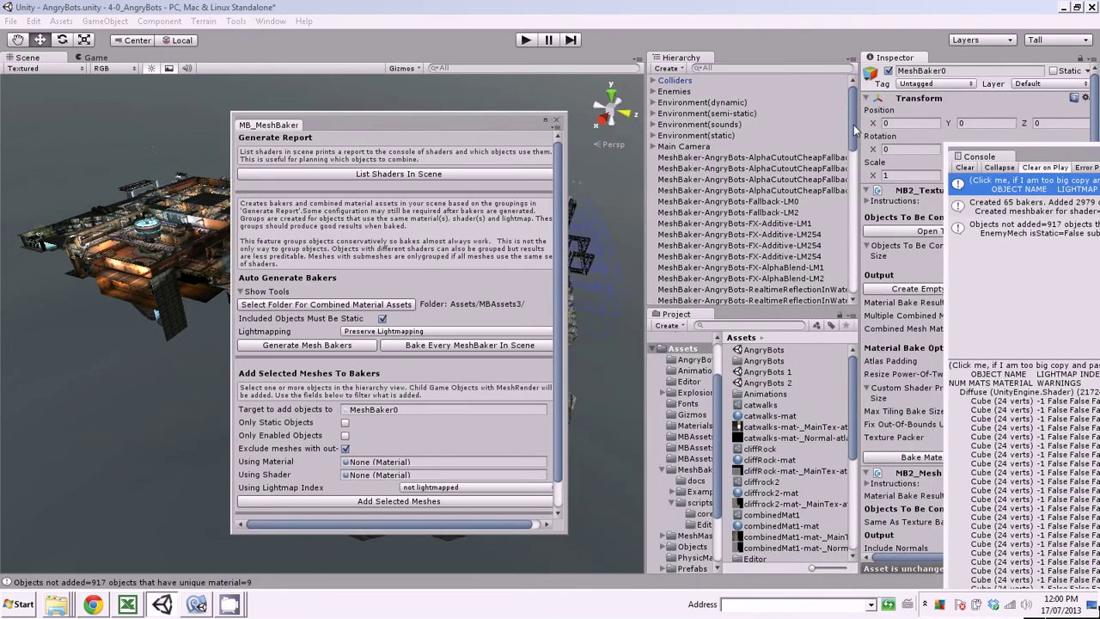
pyautogui.click(853, 130)
pyautogui.scroll(-3, 853, 135)
pyautogui.scroll(3, 851, 125)
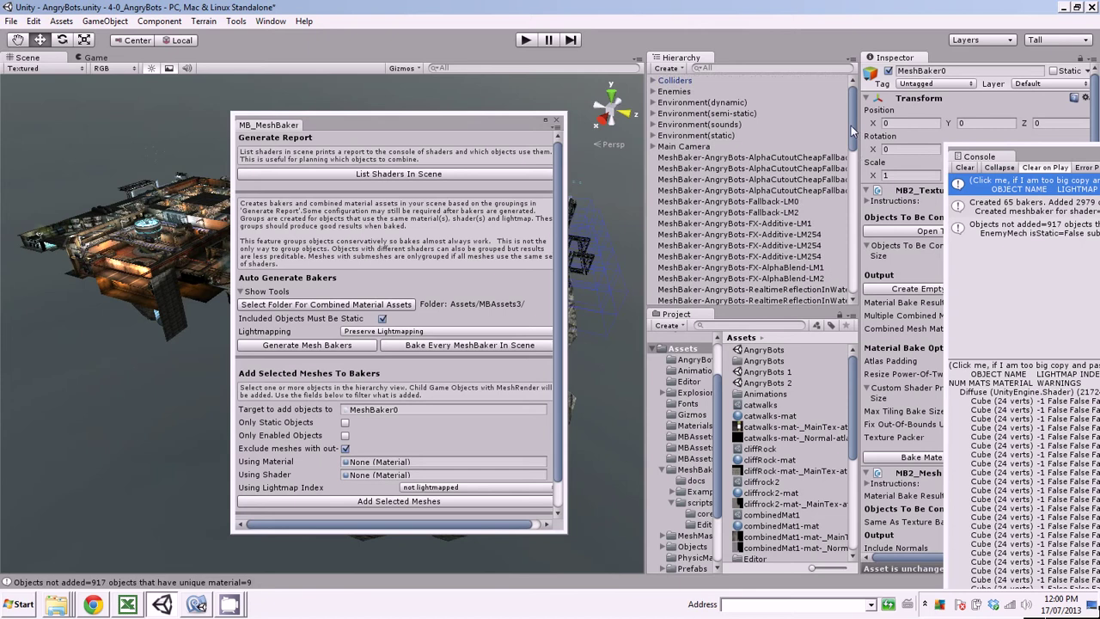
pyautogui.click(802, 159)
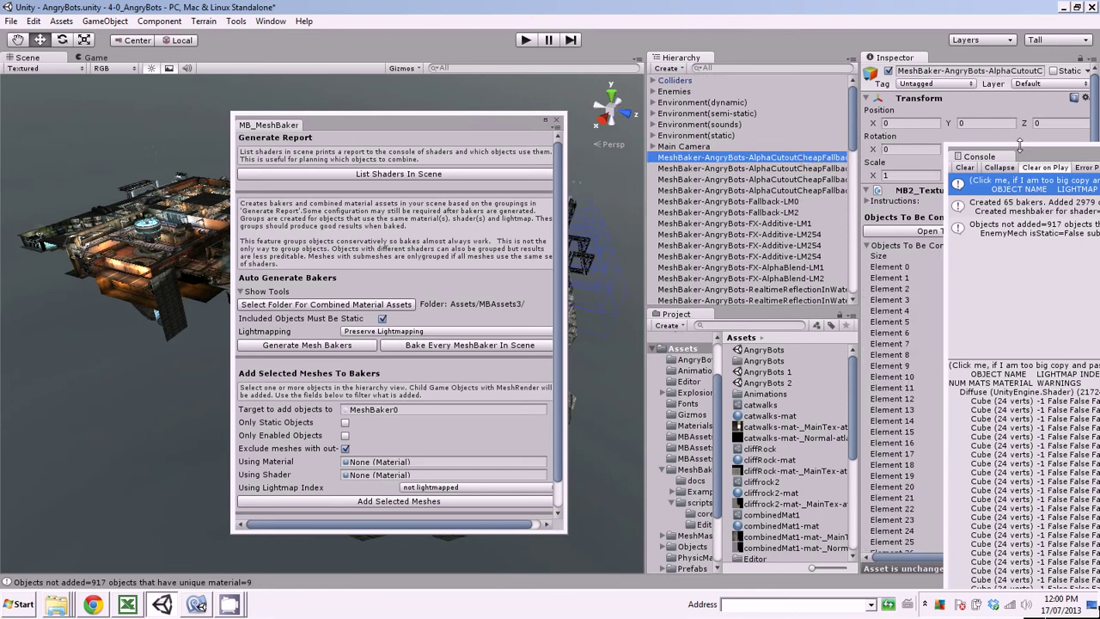
pyautogui.moveTo(1024, 149); pyautogui.dragTo(1097, 515)
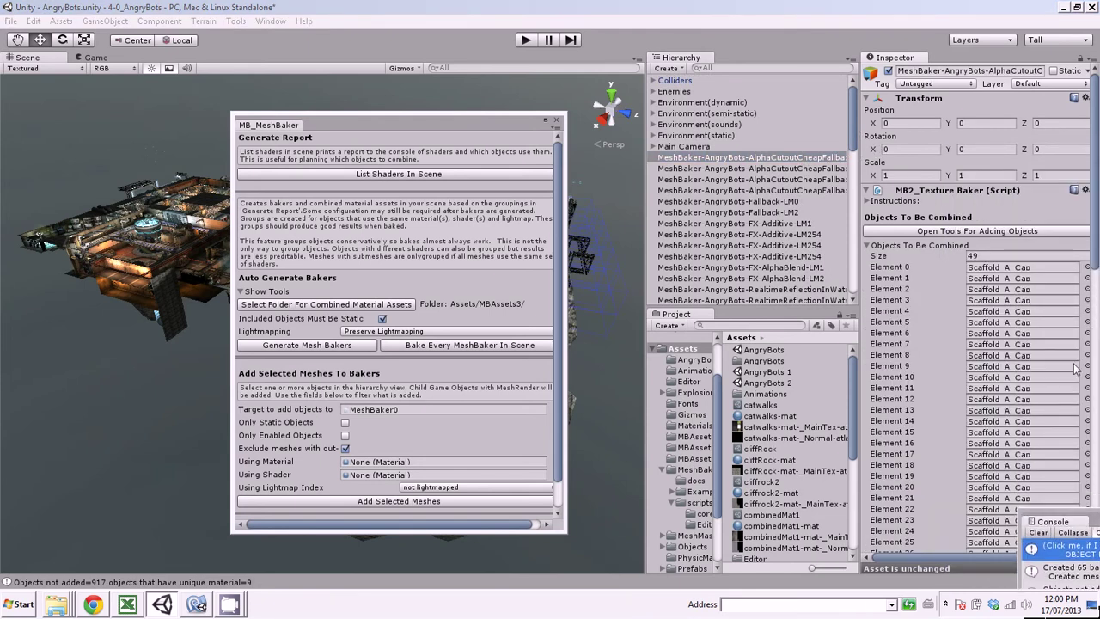
pyautogui.moveTo(1094, 223); pyautogui.dragTo(1094, 254)
# Step: Review the other AlphaCutoutCheapFallback, Fallback-LM0 and Fallback-LM2 bakers' object lists
pyautogui.click(808, 170)
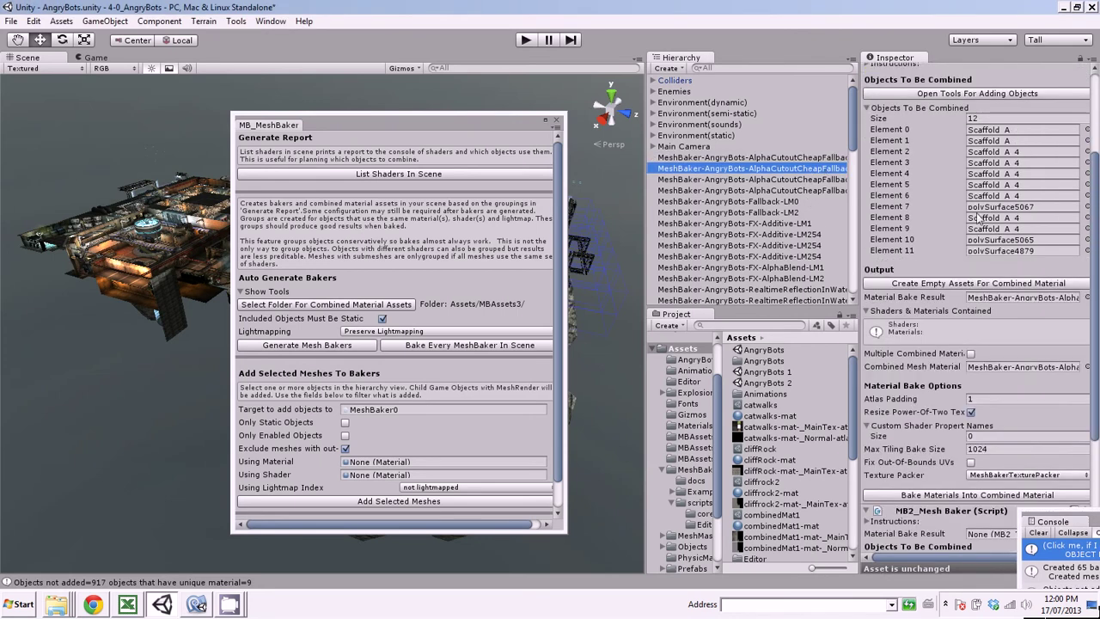
pyautogui.click(826, 181)
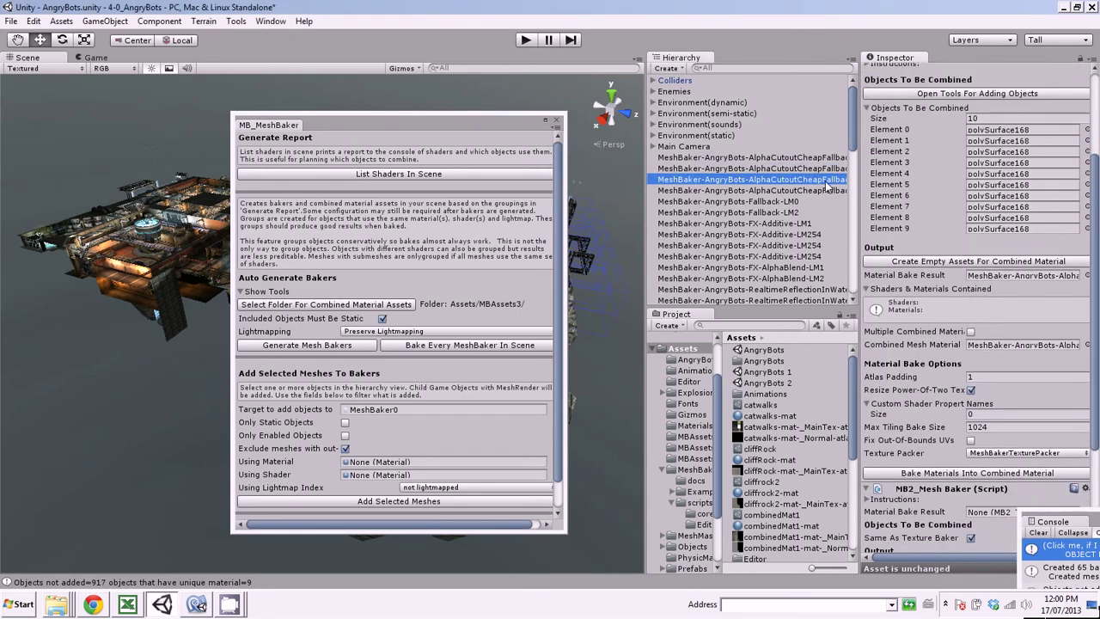
pyautogui.click(820, 190)
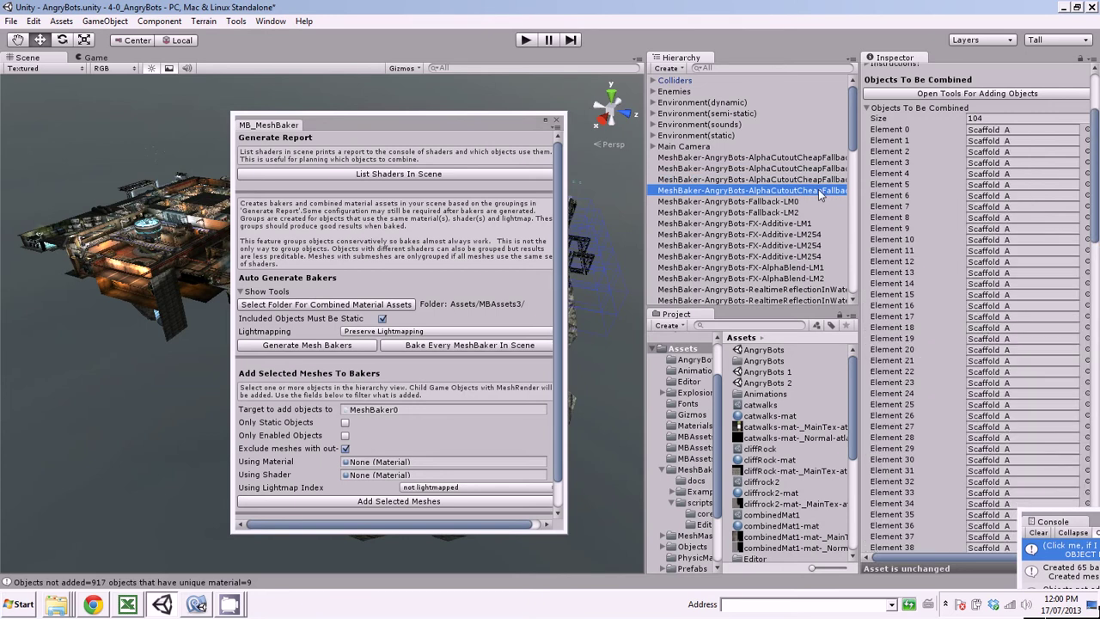
pyautogui.click(810, 200)
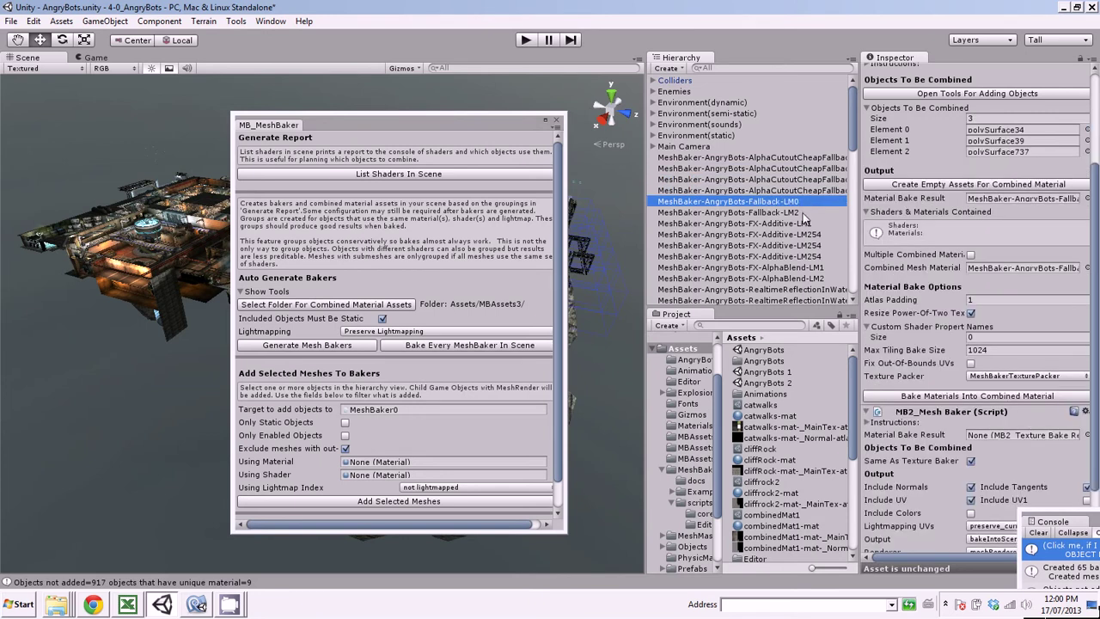
pyautogui.click(803, 212)
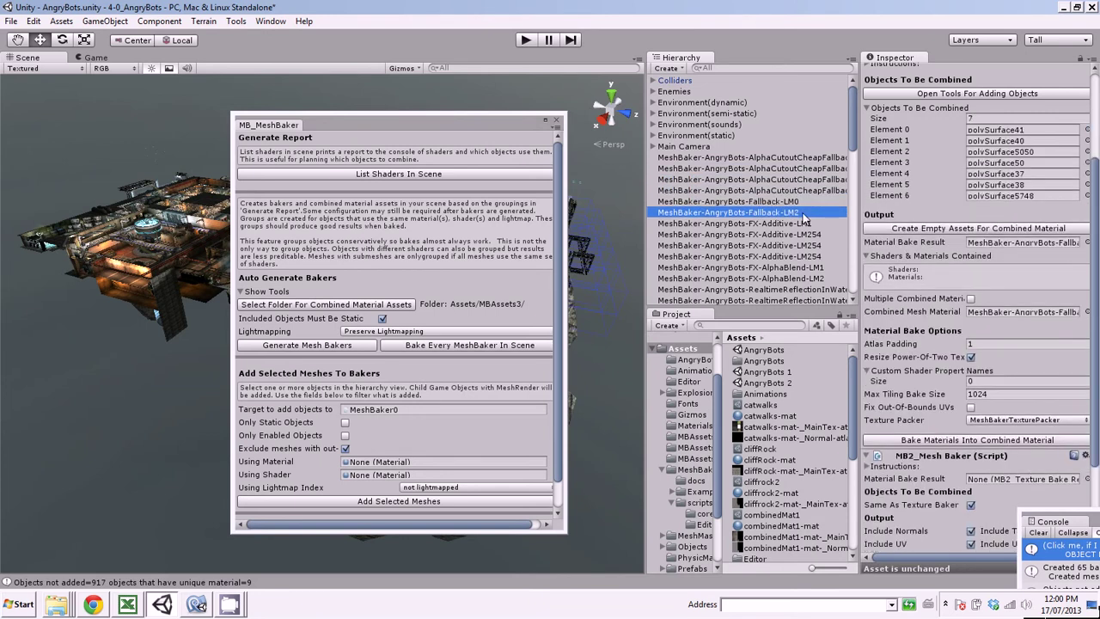
pyautogui.moveTo(849, 141); pyautogui.dragTo(852, 159)
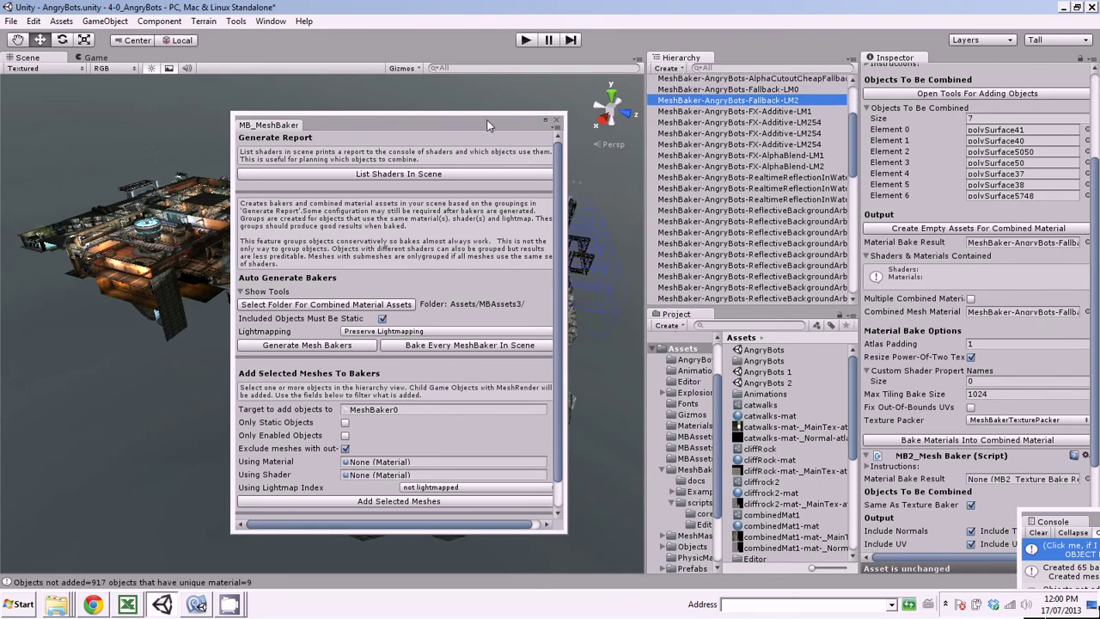
pyautogui.moveTo(488, 122); pyautogui.dragTo(605, 141)
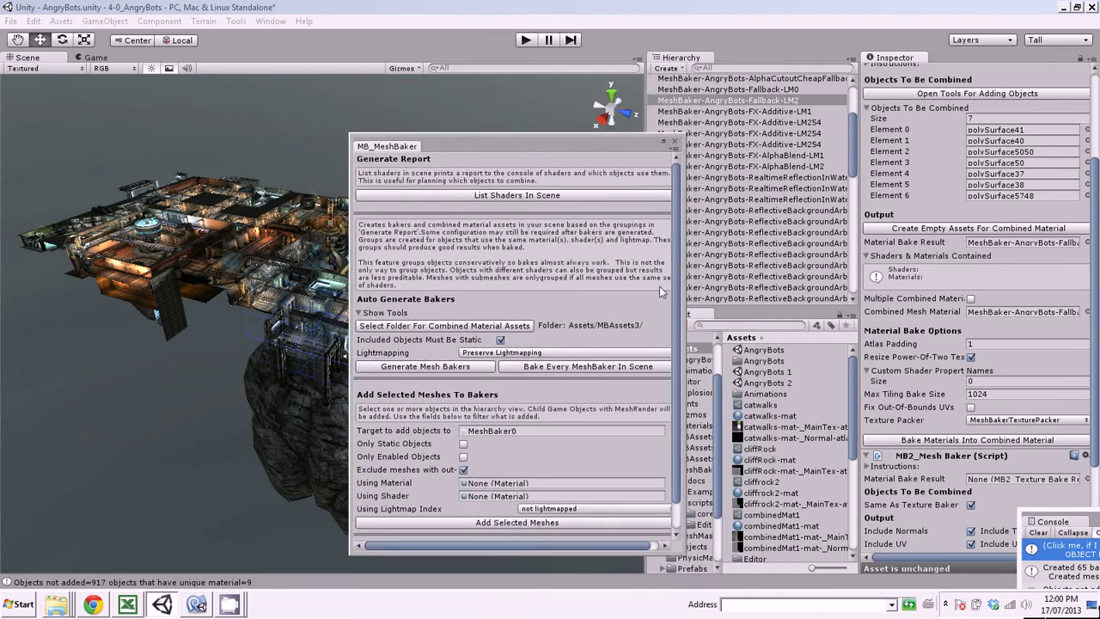
# Step: Run Bake Every MeshBaker In Scene, producing CombinedMesh objects with missing-uv2 warnings
pyautogui.moveTo(853, 144); pyautogui.dragTo(853, 157)
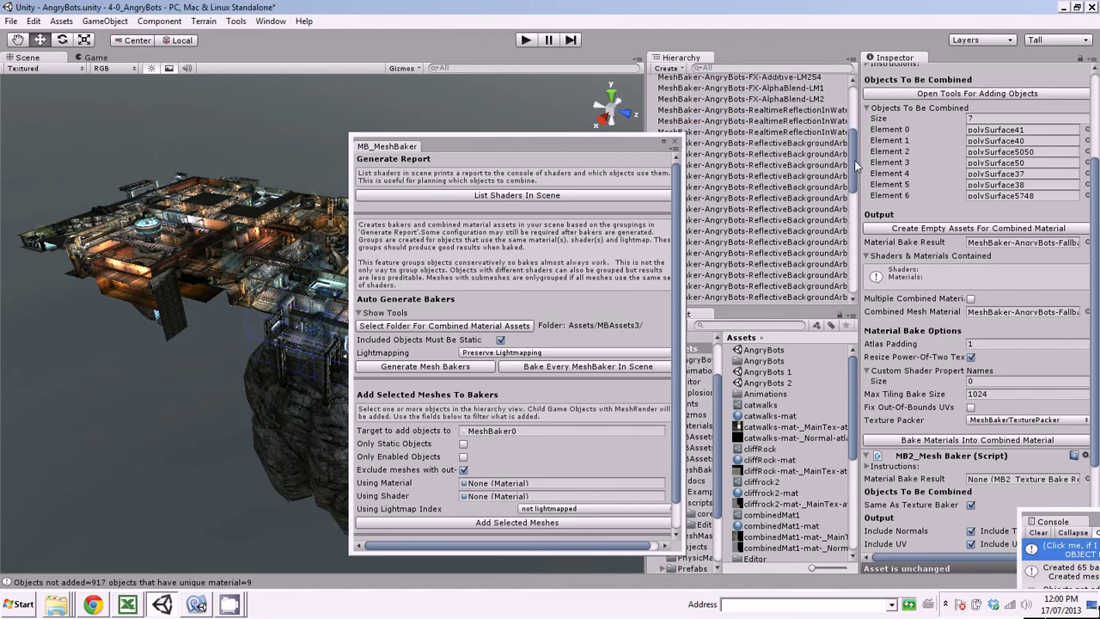
pyautogui.click(589, 367)
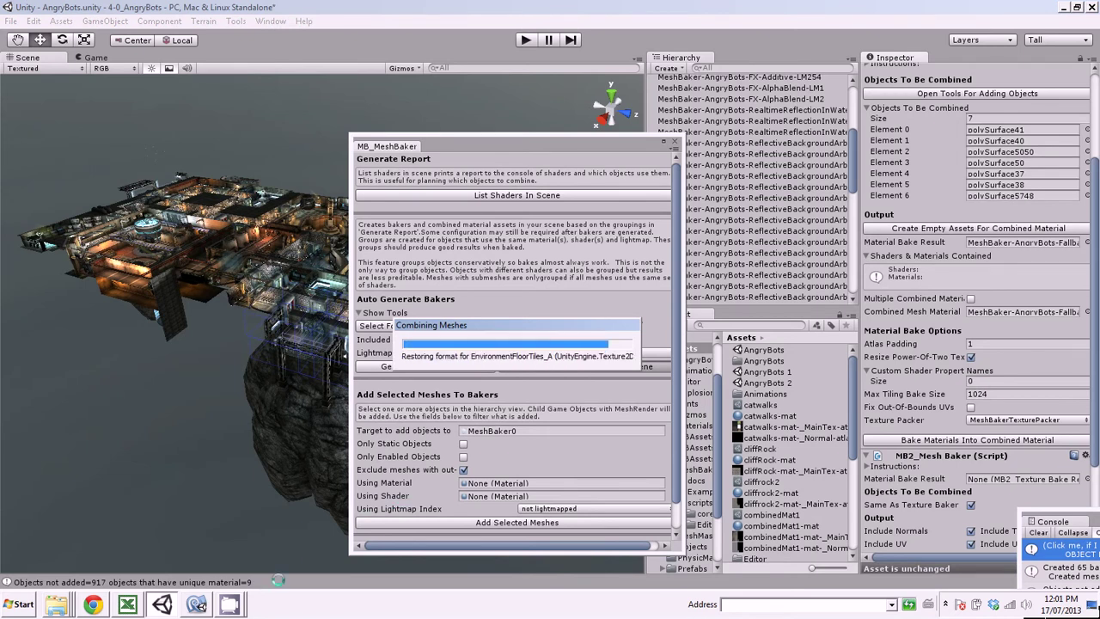
pyautogui.moveTo(230, 601)
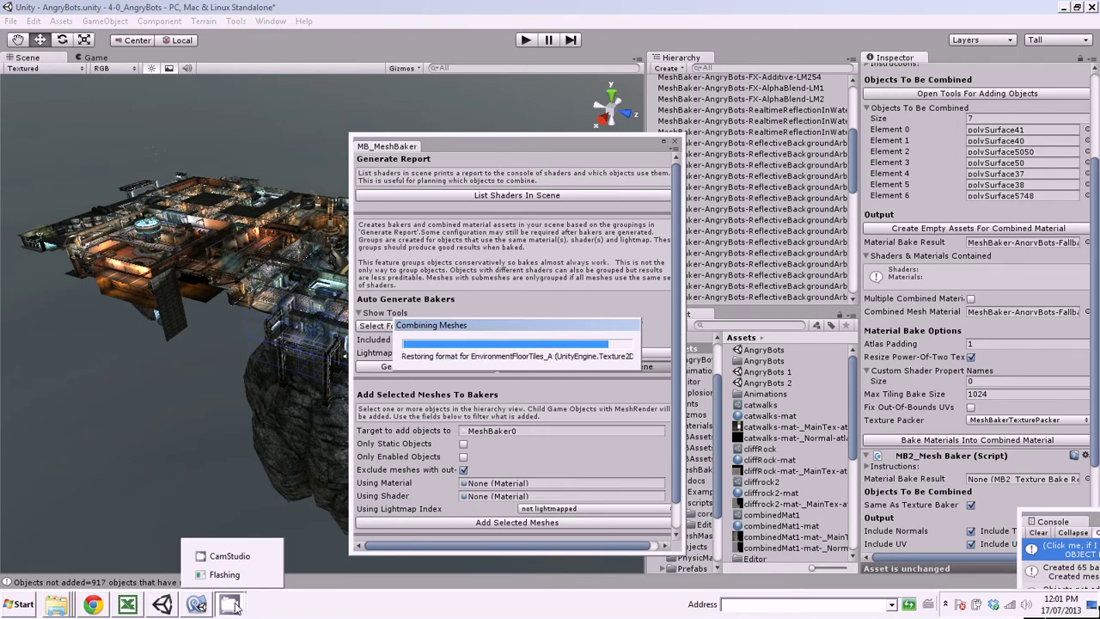
pyautogui.click(230, 556)
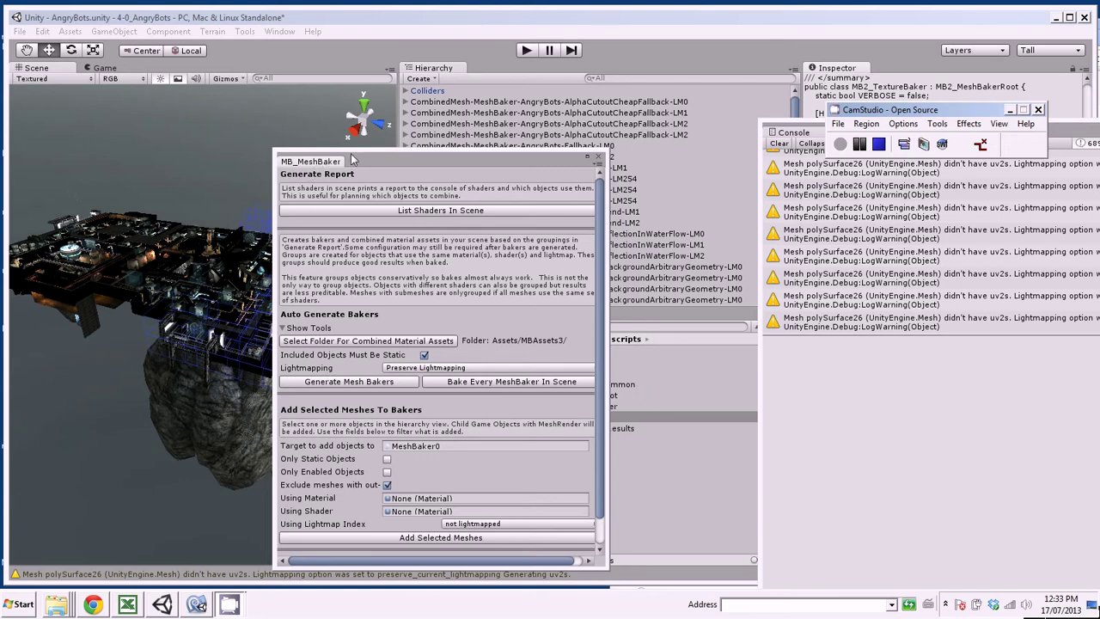
# Step: Select CombinedMesh-MeshBaker-AngryBots-AlphaCutoutCheapFallback-LM0 in the Hierarchy and scroll down the combined meshes
pyautogui.moveTo(363, 161); pyautogui.dragTo(845, 287)
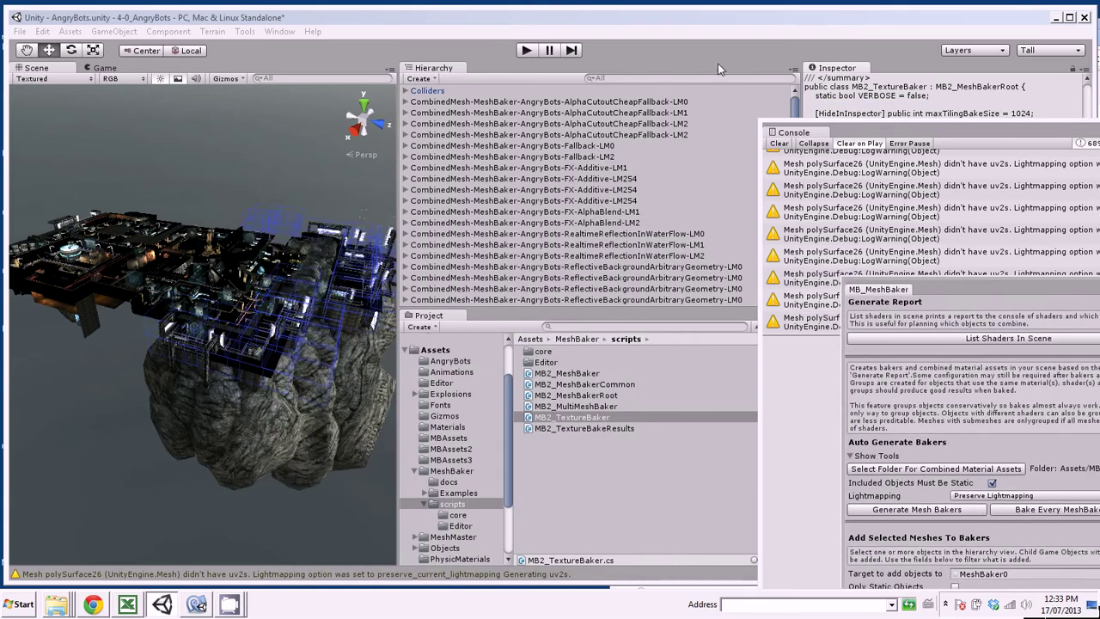
pyautogui.click(845, 129)
pyautogui.moveTo(845, 129); pyautogui.dragTo(936, 120)
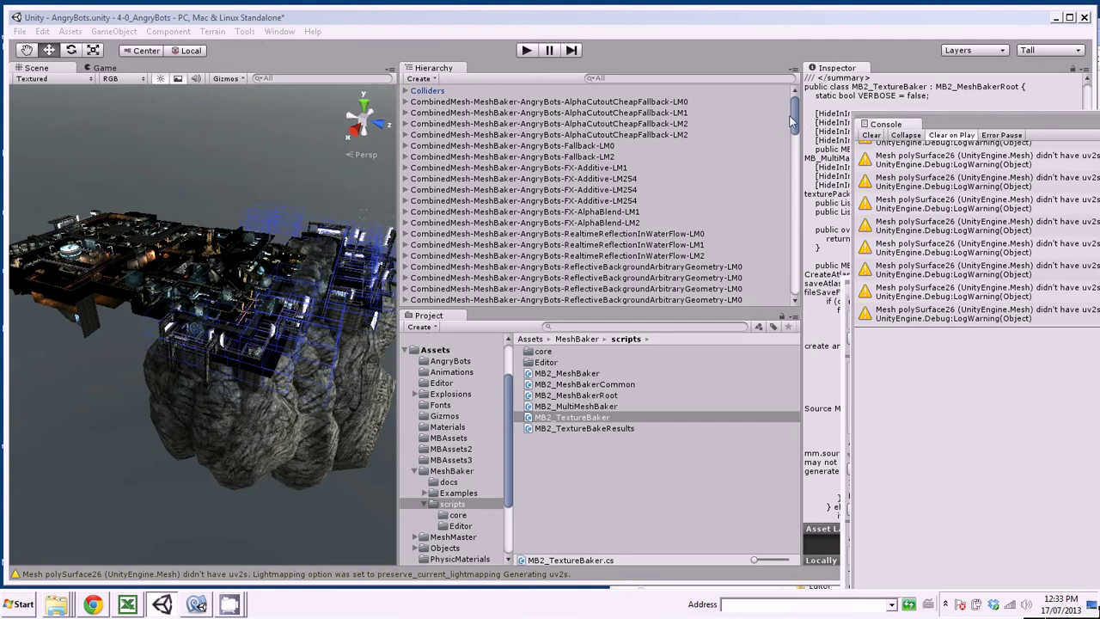
pyautogui.click(570, 104)
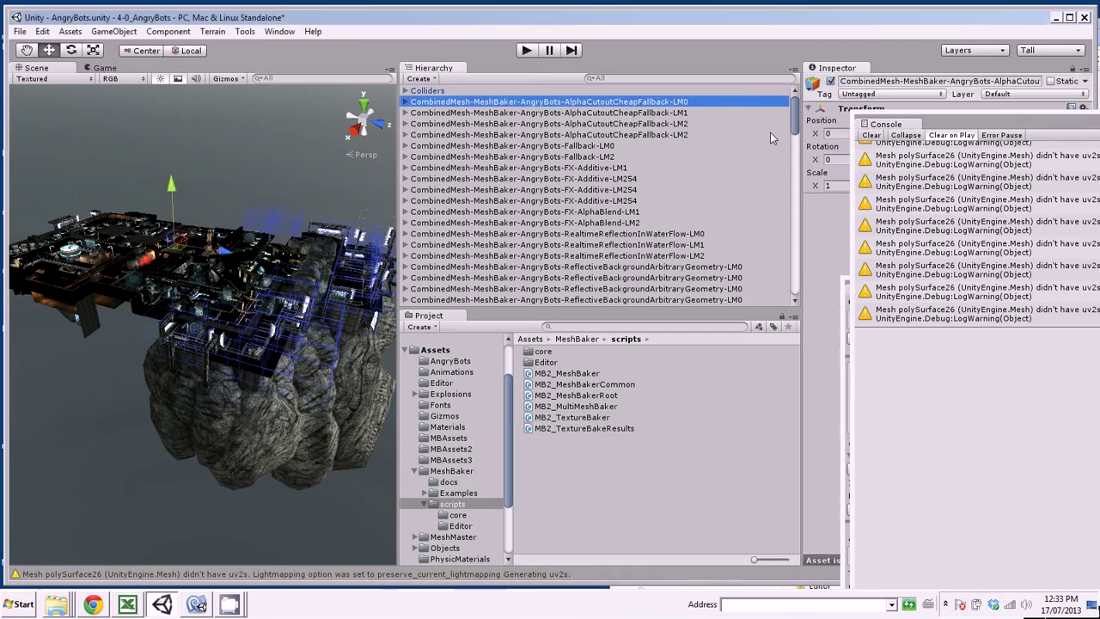
pyautogui.moveTo(797, 127); pyautogui.dragTo(795, 192)
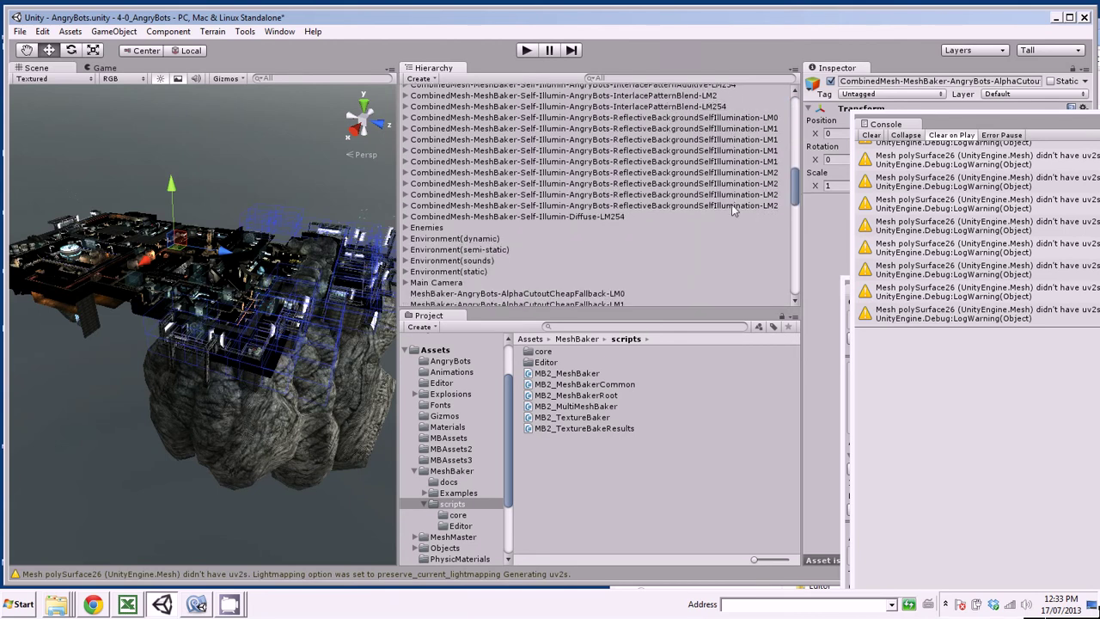
# Step: Frame the level on the combined meshes and pick the MeshBaker-Diffuse-LM-1 mesh in the Scene view
pyautogui.keyDown('shift'); pyautogui.click(580, 216); pyautogui.keyUp('shift')
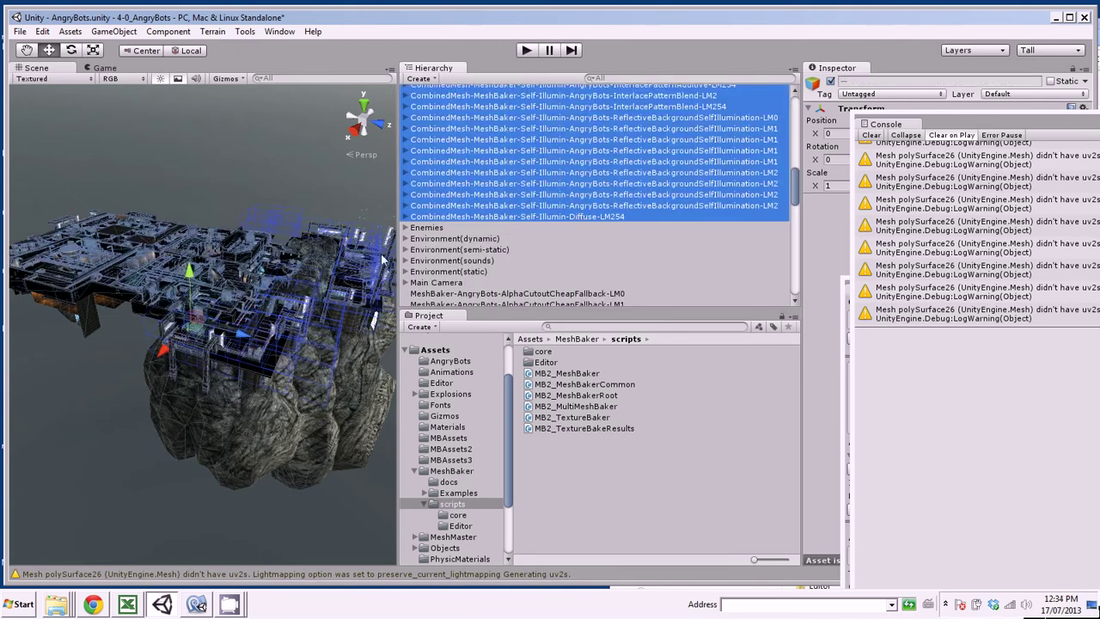
pyautogui.click(363, 102)
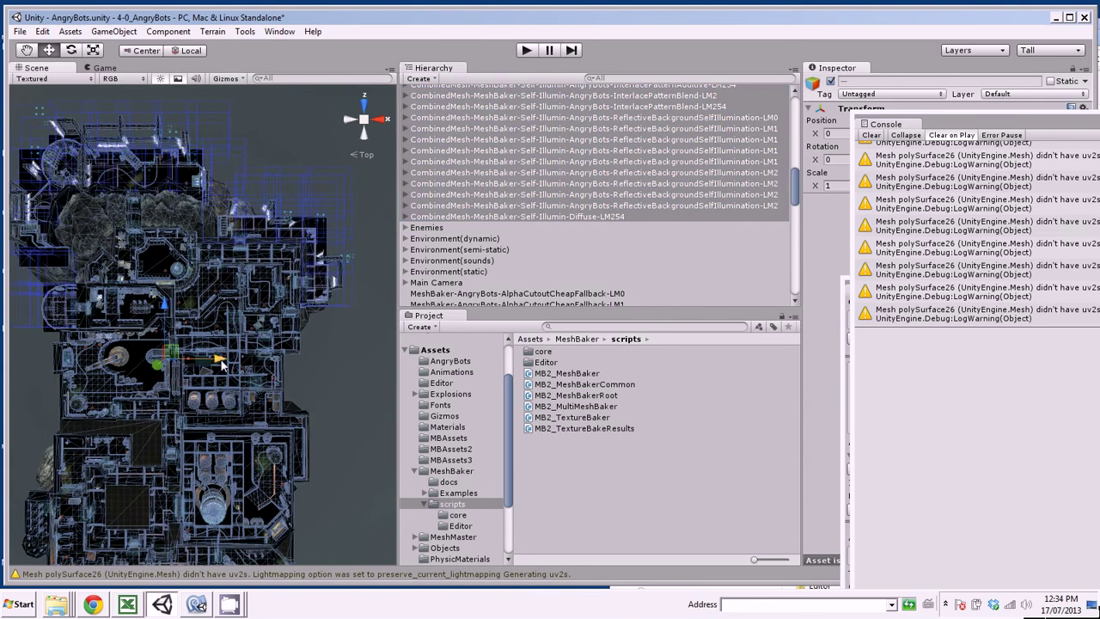
pyautogui.scroll(2, 221, 364)
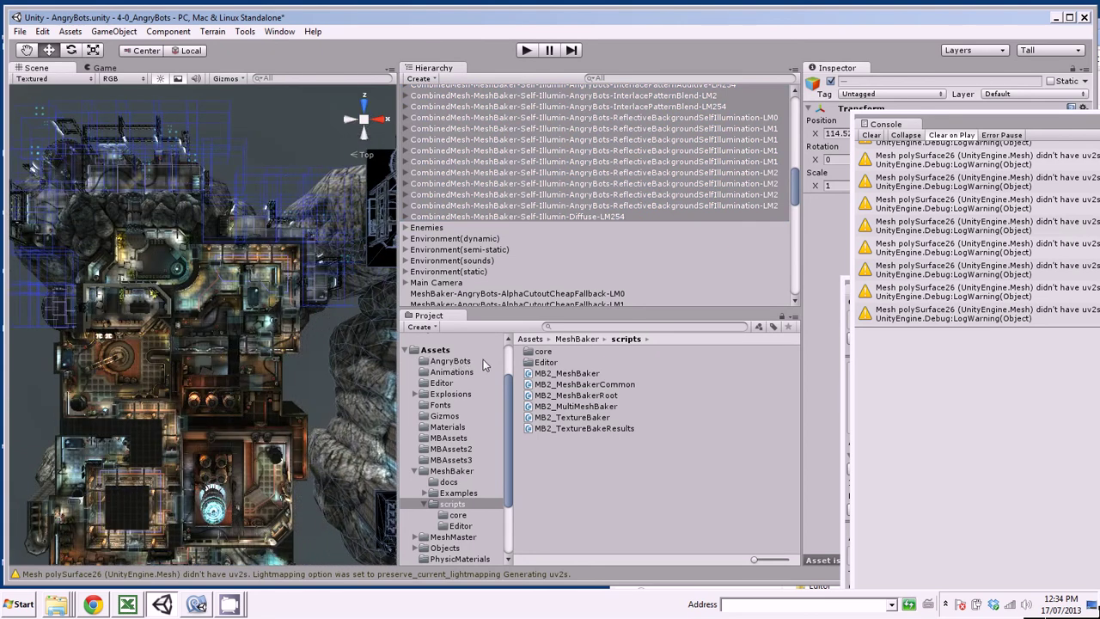
pyautogui.keyDown('alt'); pyautogui.moveTo(310, 356); pyautogui.dragTo(250, 238); pyautogui.keyUp('alt')
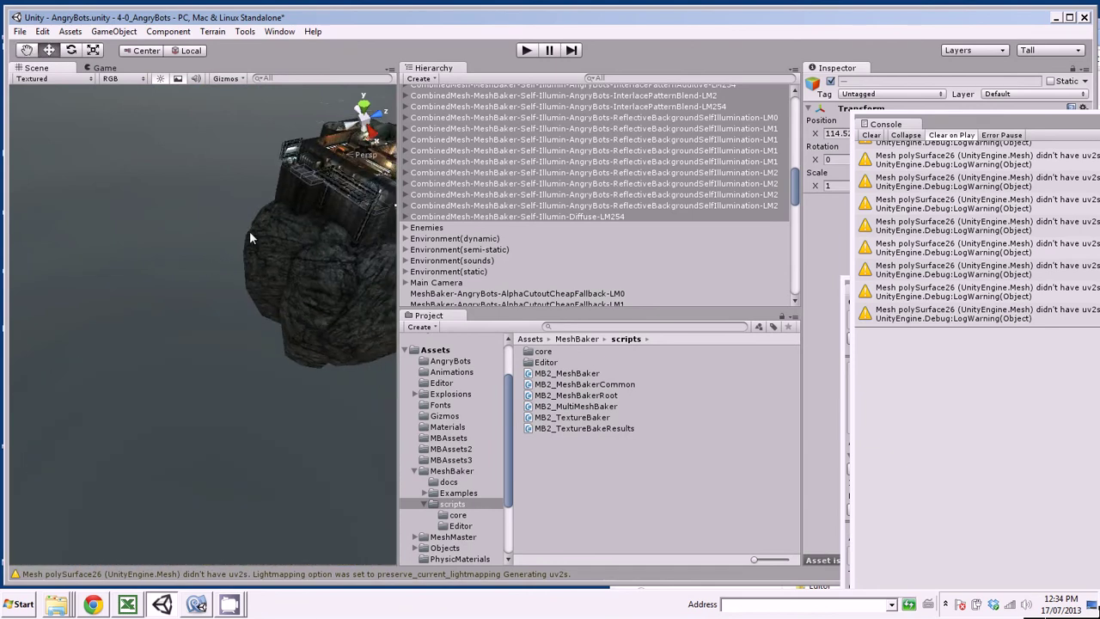
pyautogui.doubleClick(484, 151)
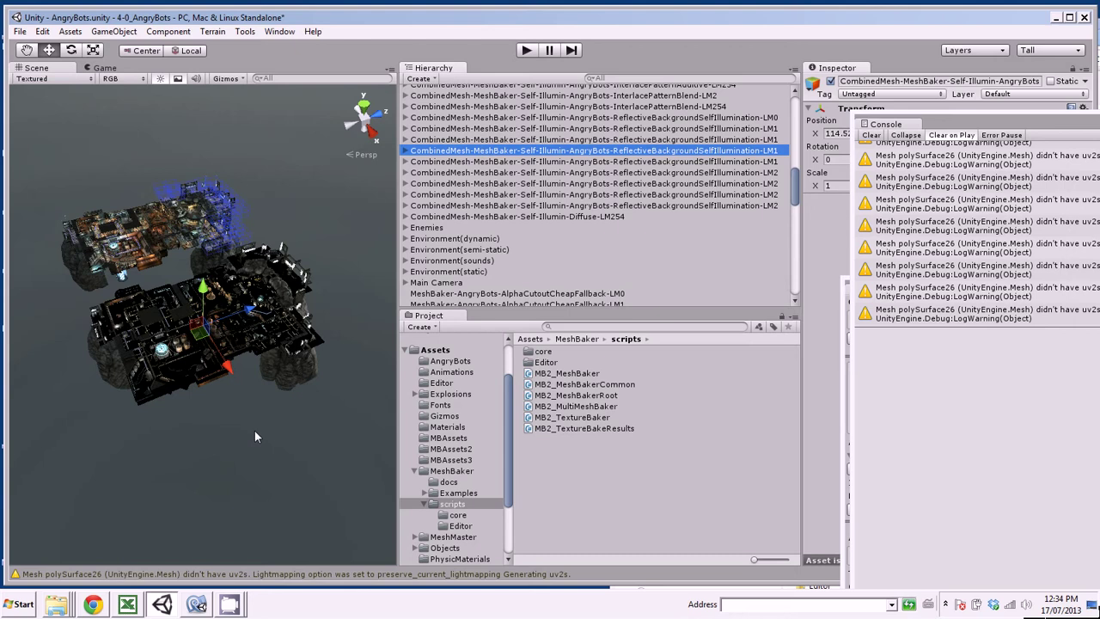
pyautogui.scroll(5, 254, 431)
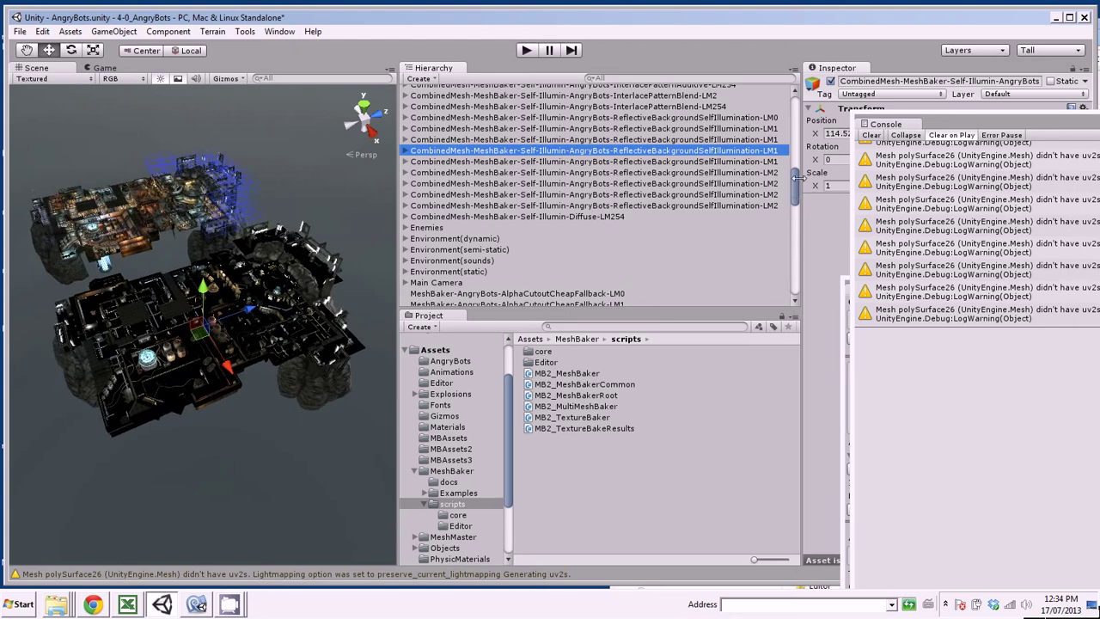
pyautogui.moveTo(797, 204); pyautogui.dragTo(809, 155)
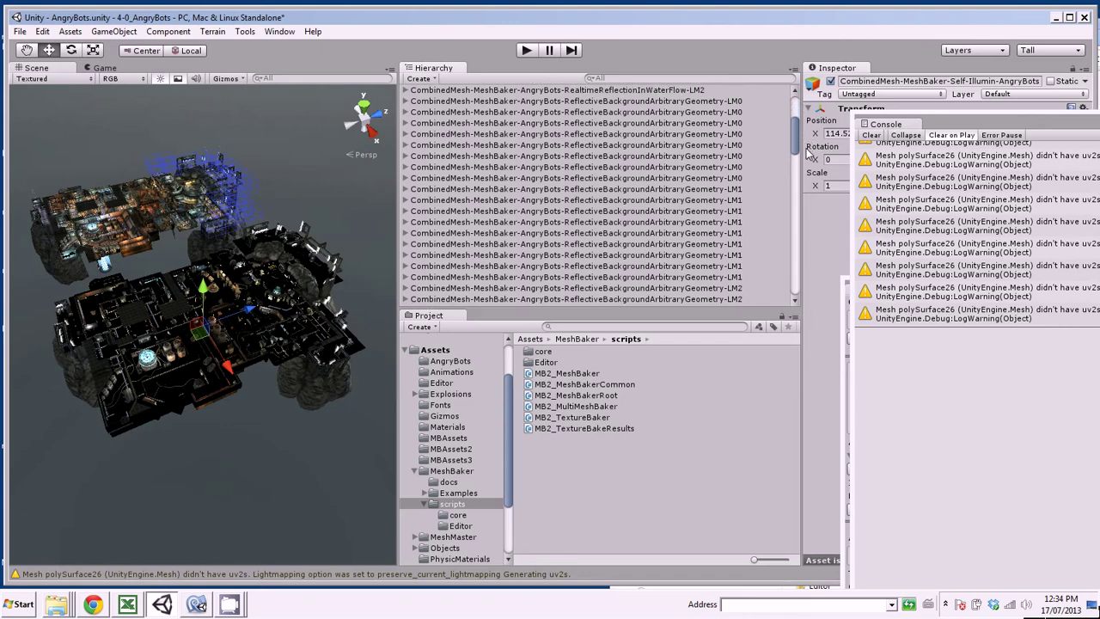
pyautogui.click(268, 470)
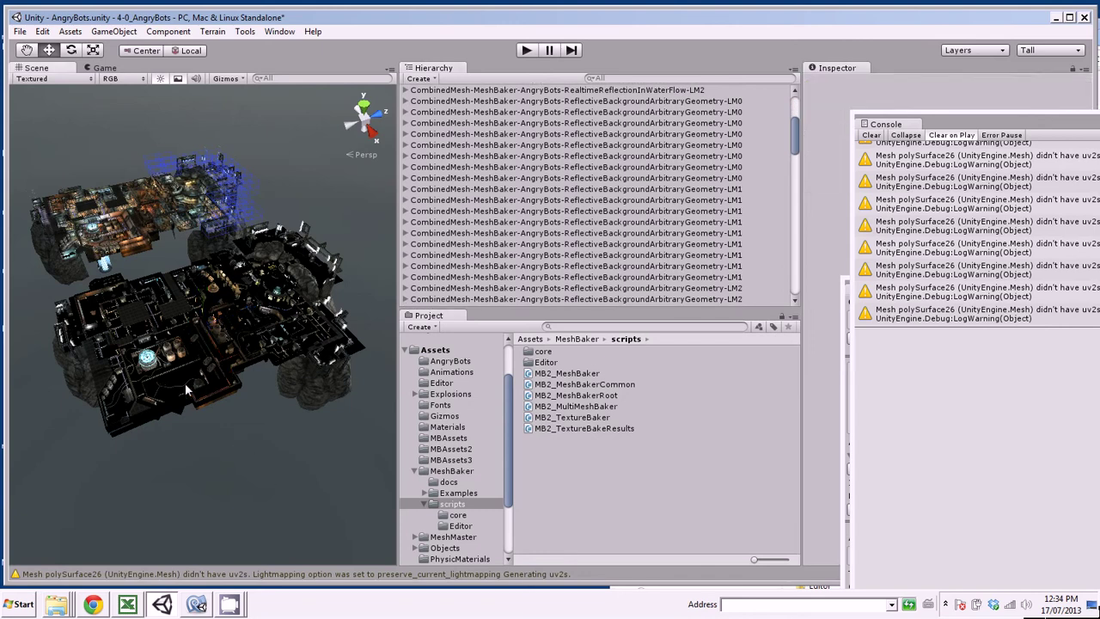
pyautogui.click(191, 371)
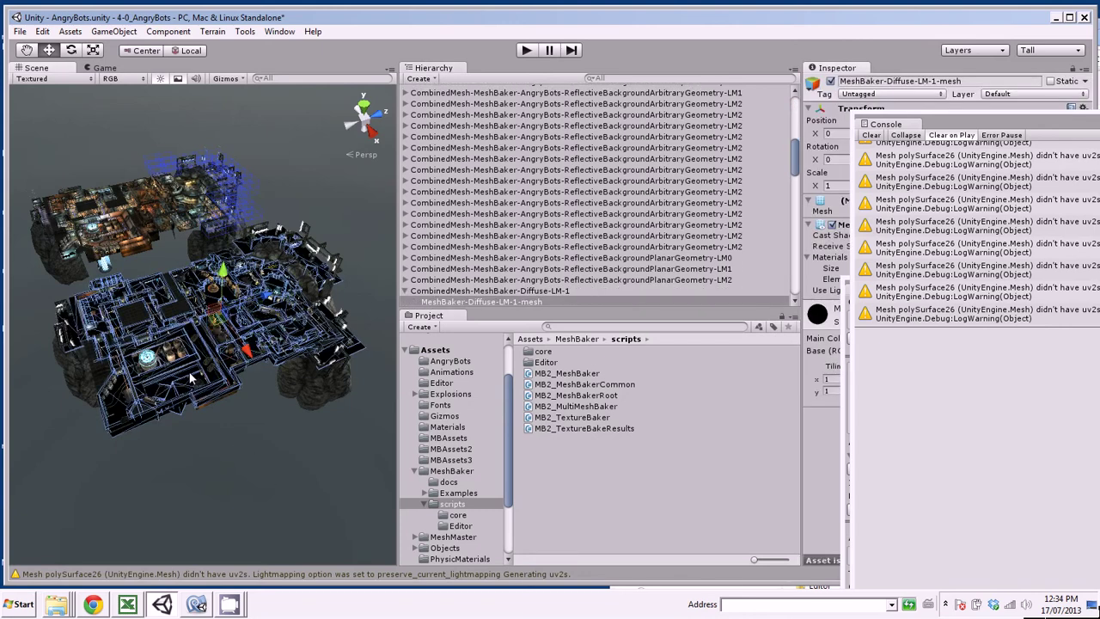
# Step: Move the Console and MB_MeshBaker windows aside and delete CombinedMesh-MeshBaker-Diffuse-LM-1
pyautogui.click(936, 123)
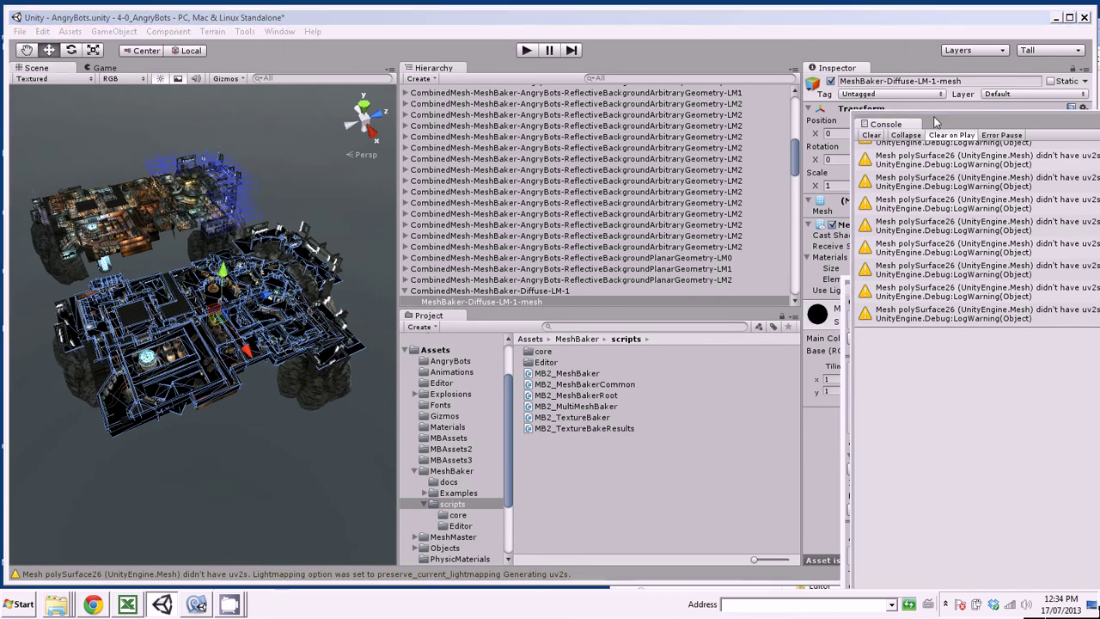
pyautogui.moveTo(935, 123); pyautogui.dragTo(975, 349)
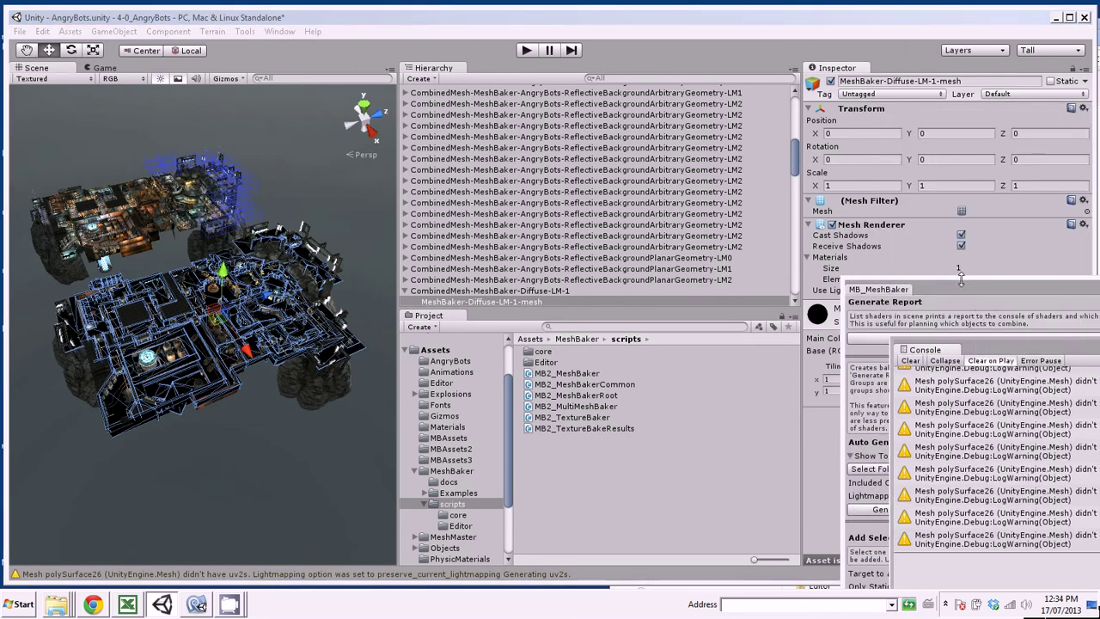
pyautogui.moveTo(963, 283); pyautogui.dragTo(1084, 290)
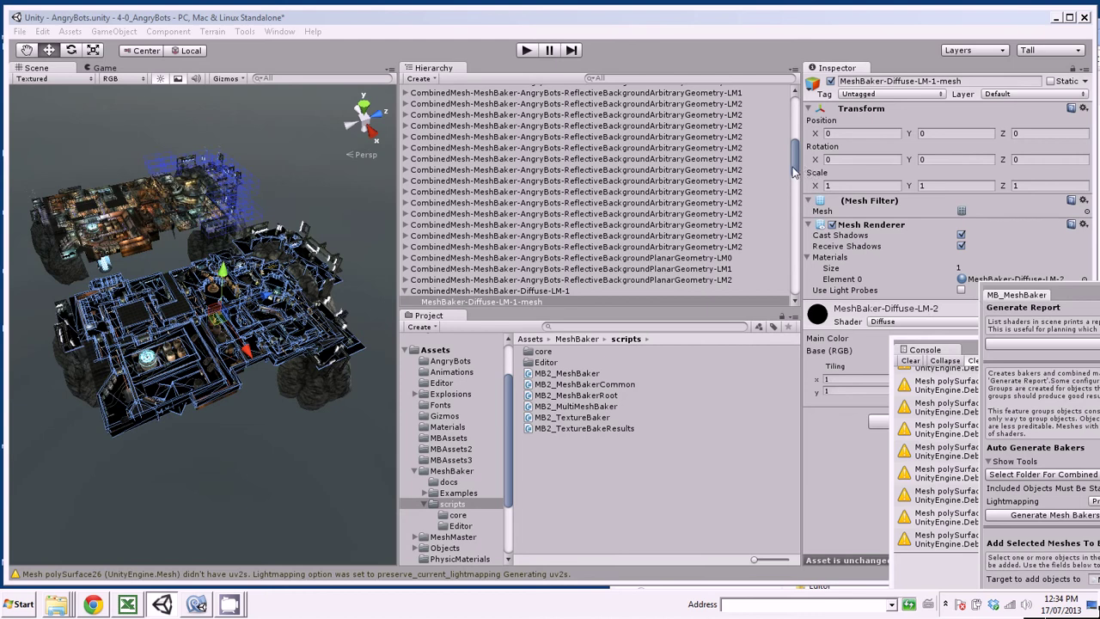
pyautogui.moveTo(791, 164); pyautogui.dragTo(793, 180)
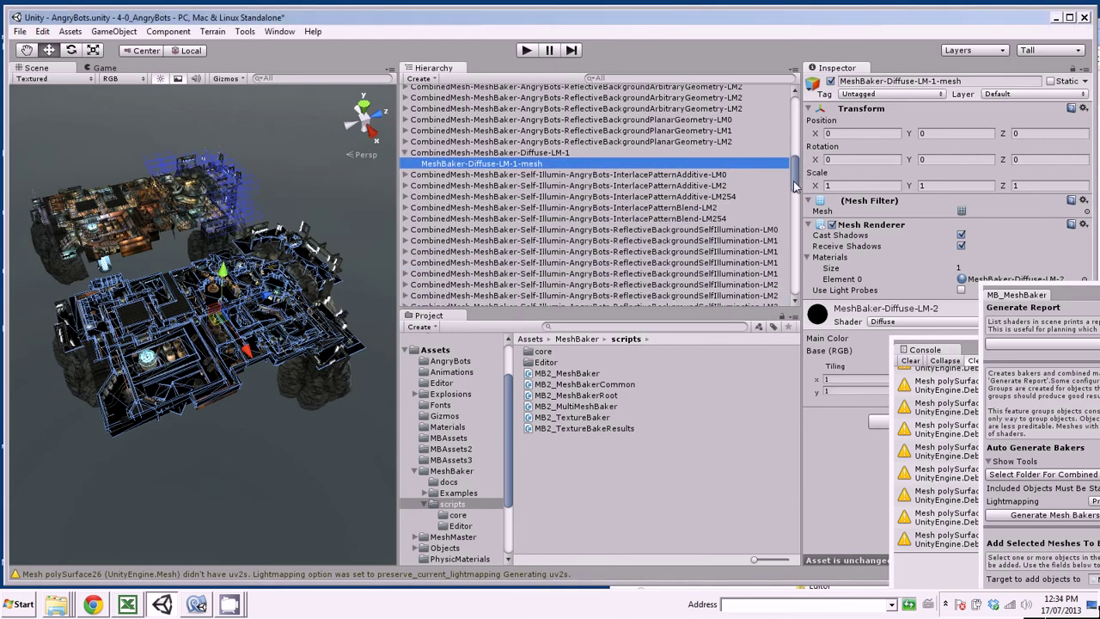
pyautogui.click(524, 152)
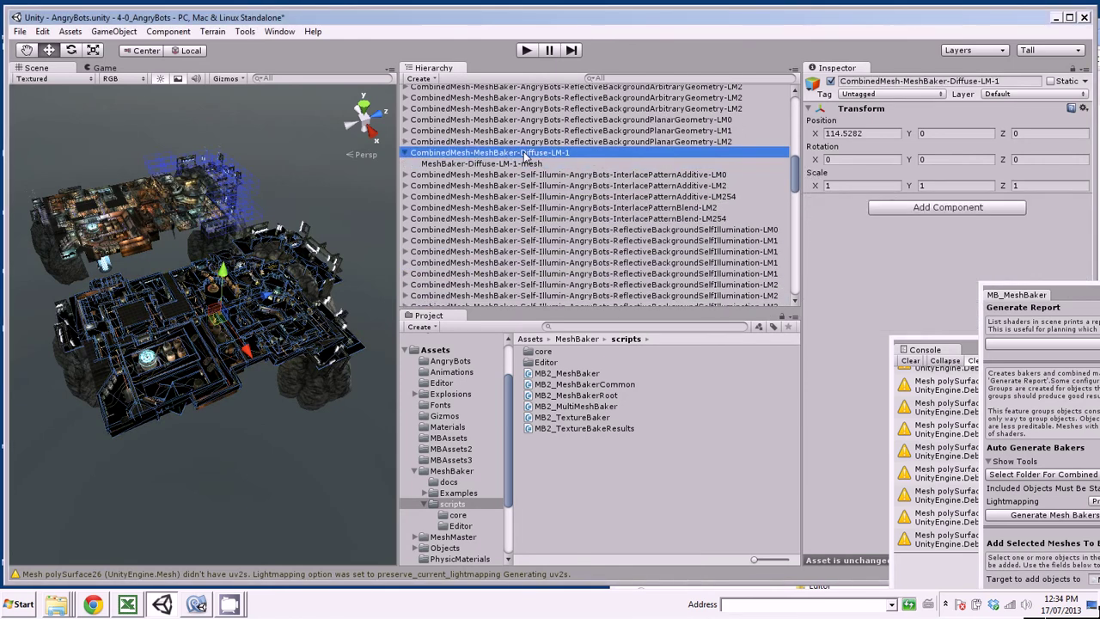
pyautogui.rightClick(534, 153)
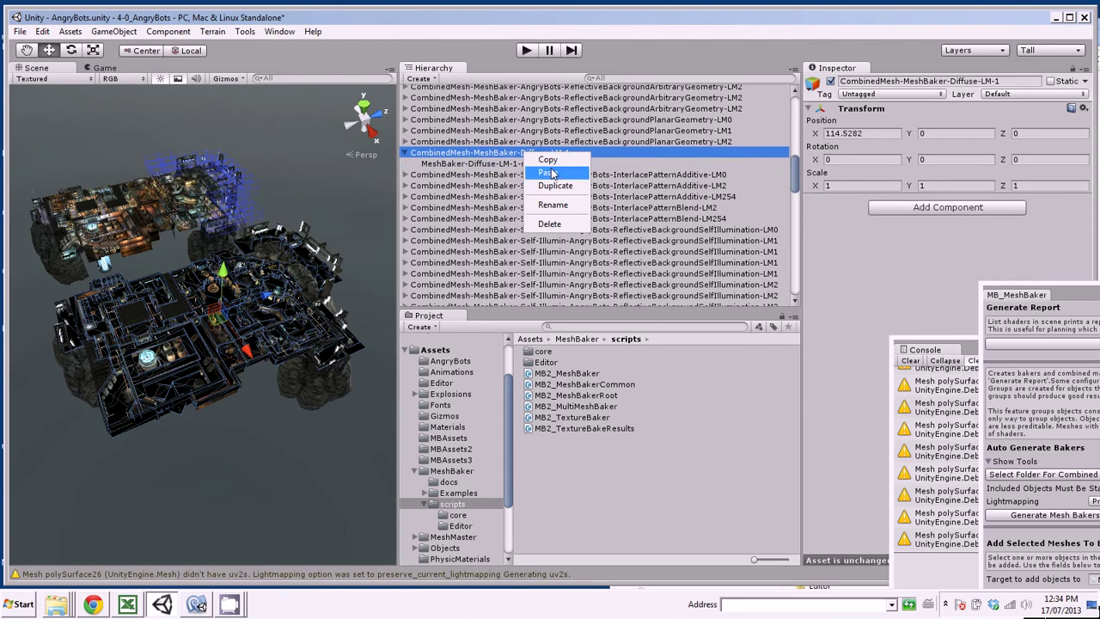
pyautogui.click(564, 224)
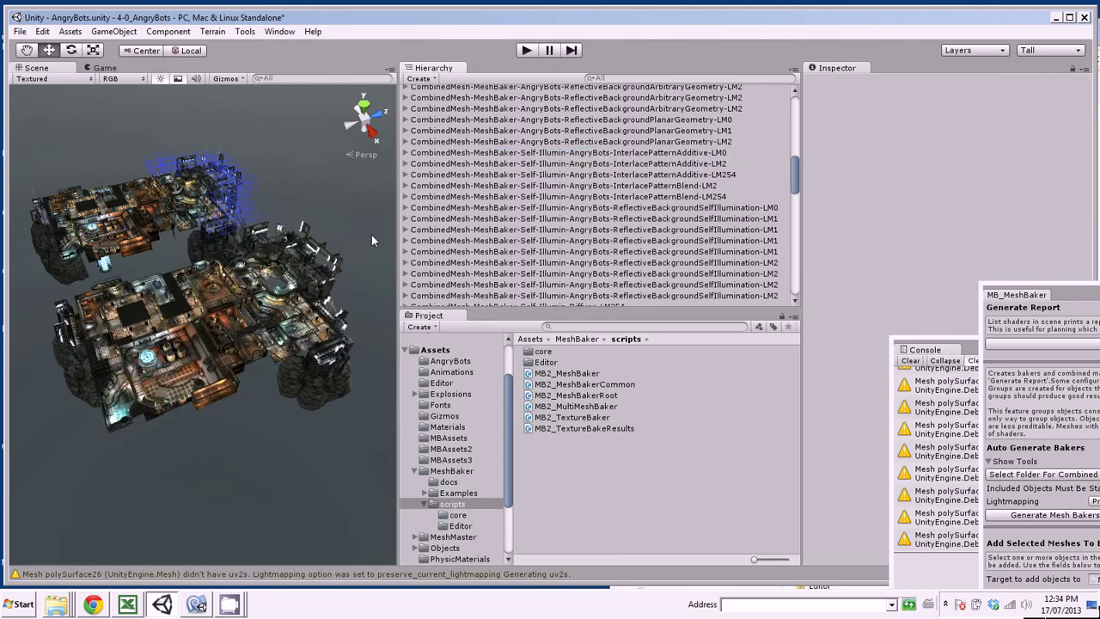
pyautogui.scroll(2, 265, 422)
pyautogui.scroll(1, 265, 423)
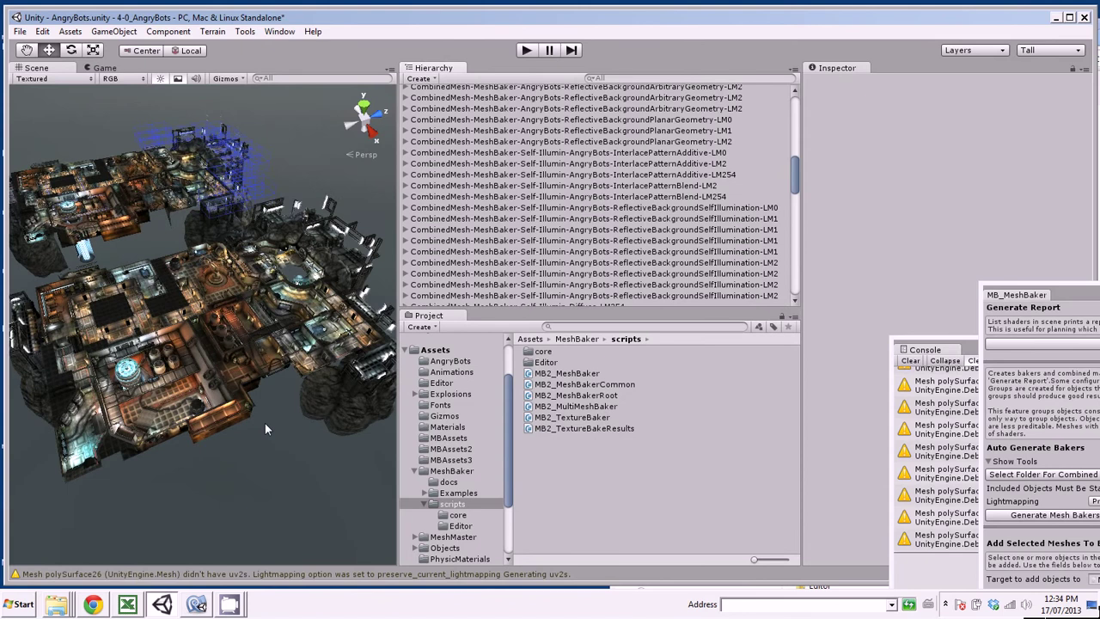
pyautogui.keyDown('alt'); pyautogui.moveTo(279, 417); pyautogui.dragTo(1083, 507); pyautogui.keyUp('alt')
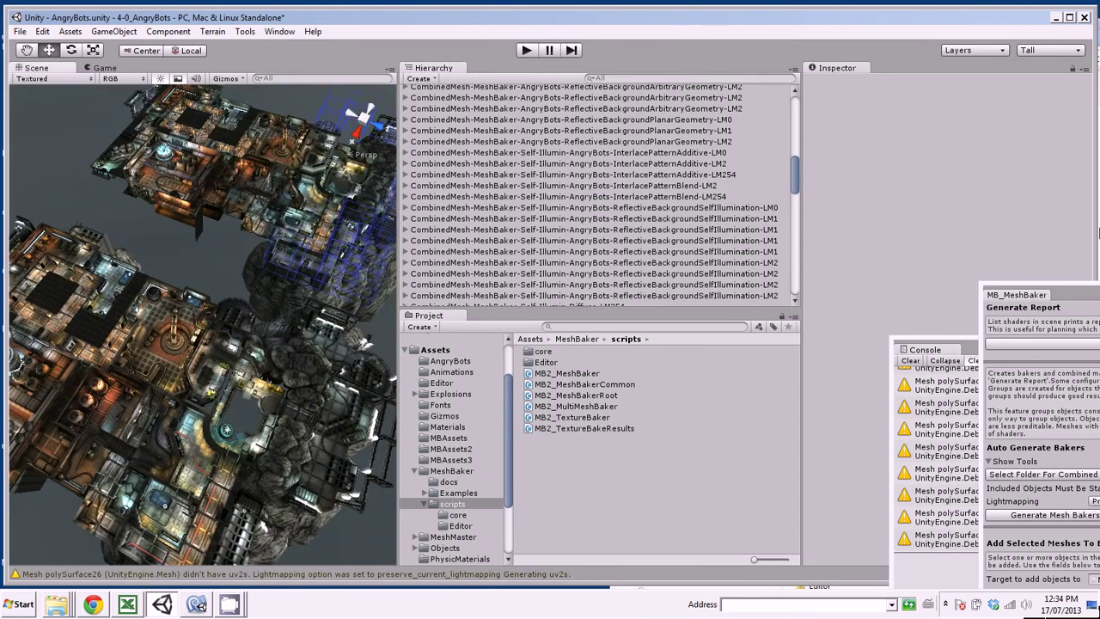
pyautogui.keyDown('alt'); pyautogui.moveTo(360, 507); pyautogui.dragTo(190, 378); pyautogui.keyUp('alt')
pyautogui.keyDown('alt'); pyautogui.moveTo(289, 462); pyautogui.dragTo(289, 478); pyautogui.keyUp('alt')
pyautogui.keyDown('alt'); pyautogui.moveTo(340, 435); pyautogui.dragTo(279, 369); pyautogui.keyUp('alt')
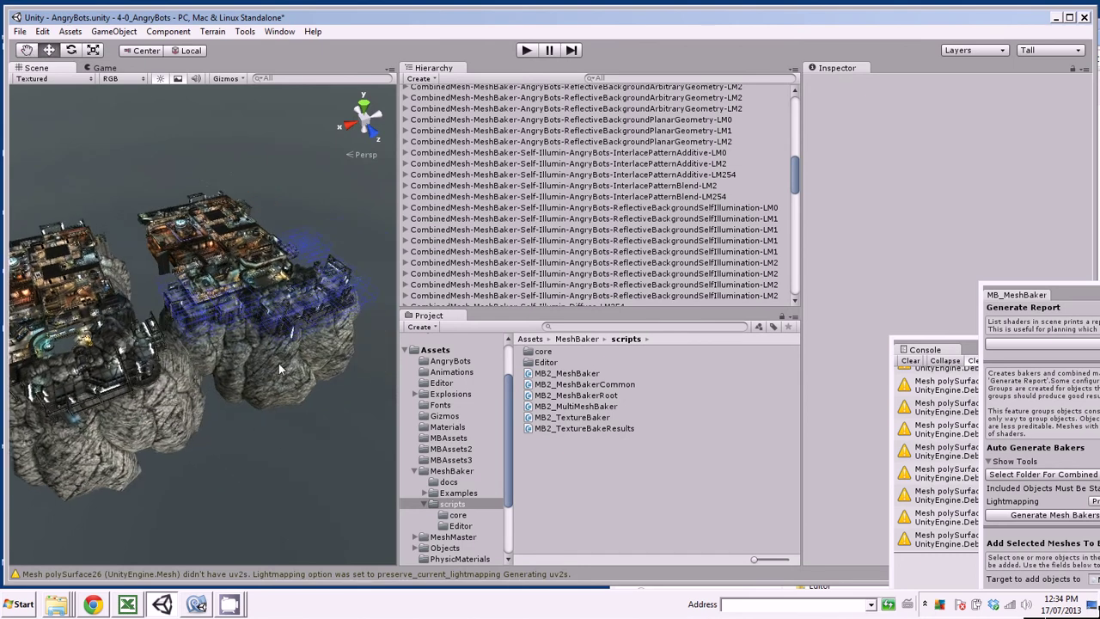
pyautogui.keyDown('alt'); pyautogui.moveTo(150, 470); pyautogui.dragTo(222, 438); pyautogui.keyUp('alt')
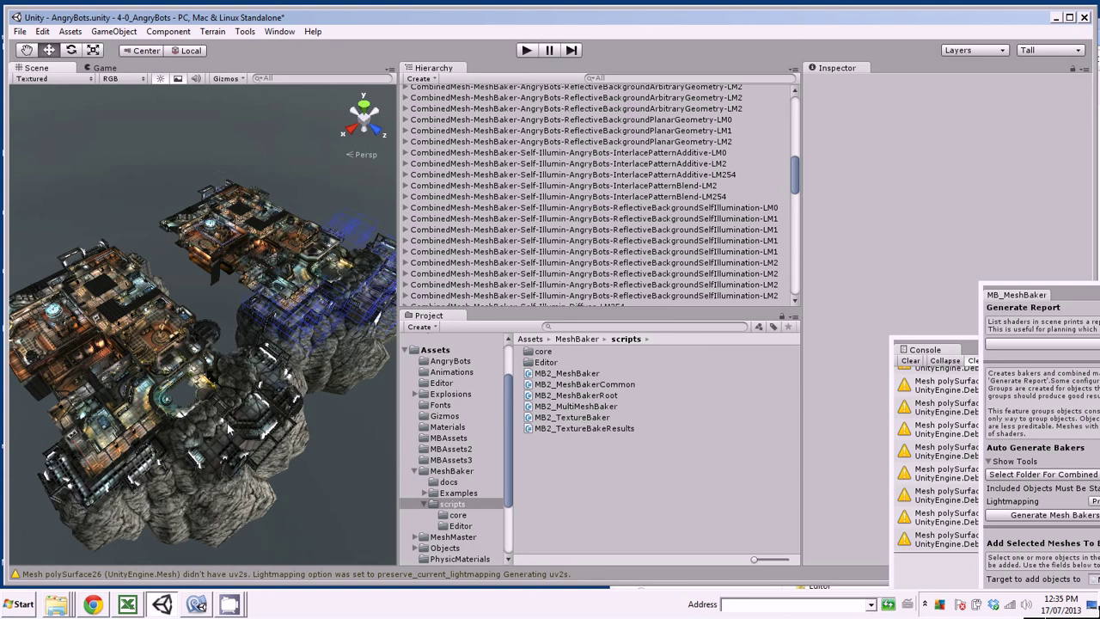
pyautogui.keyDown('alt'); pyautogui.scroll(-3, 228, 427); pyautogui.keyUp('alt')
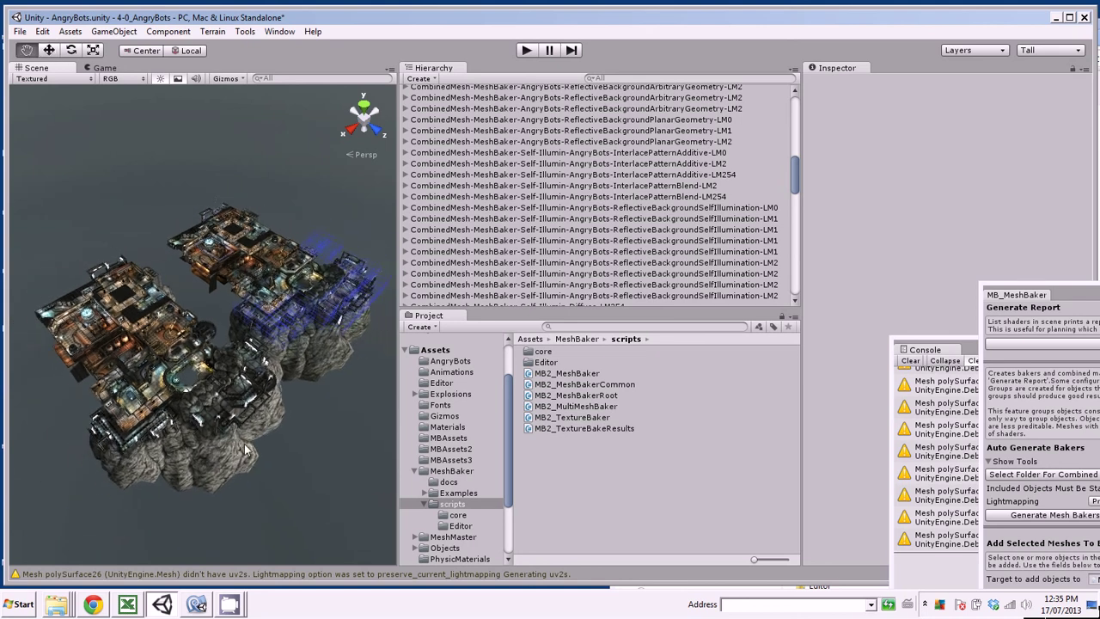
pyautogui.scroll(8, 245, 451)
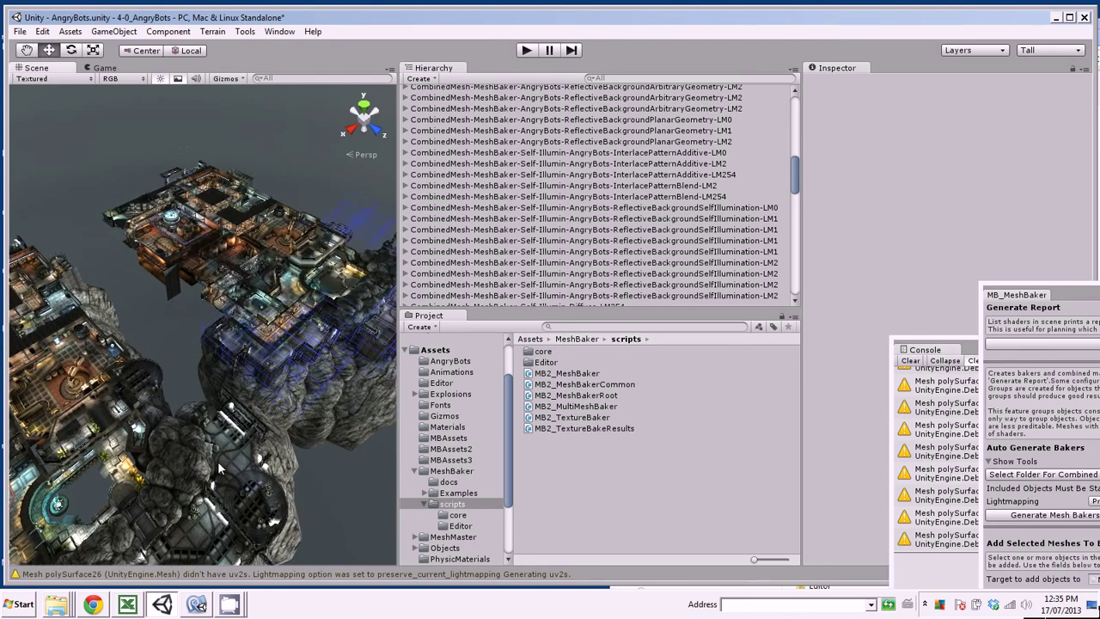
pyautogui.keyDown('alt'); pyautogui.moveTo(218, 460); pyautogui.dragTo(293, 416); pyautogui.keyUp('alt')
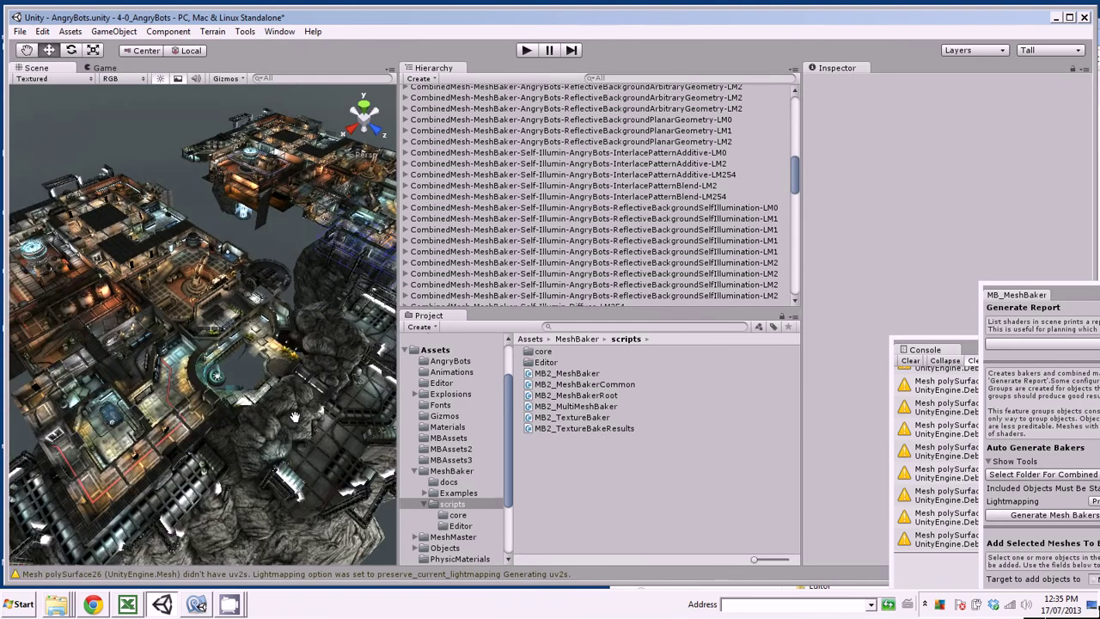
pyautogui.scroll(-5, 280, 477)
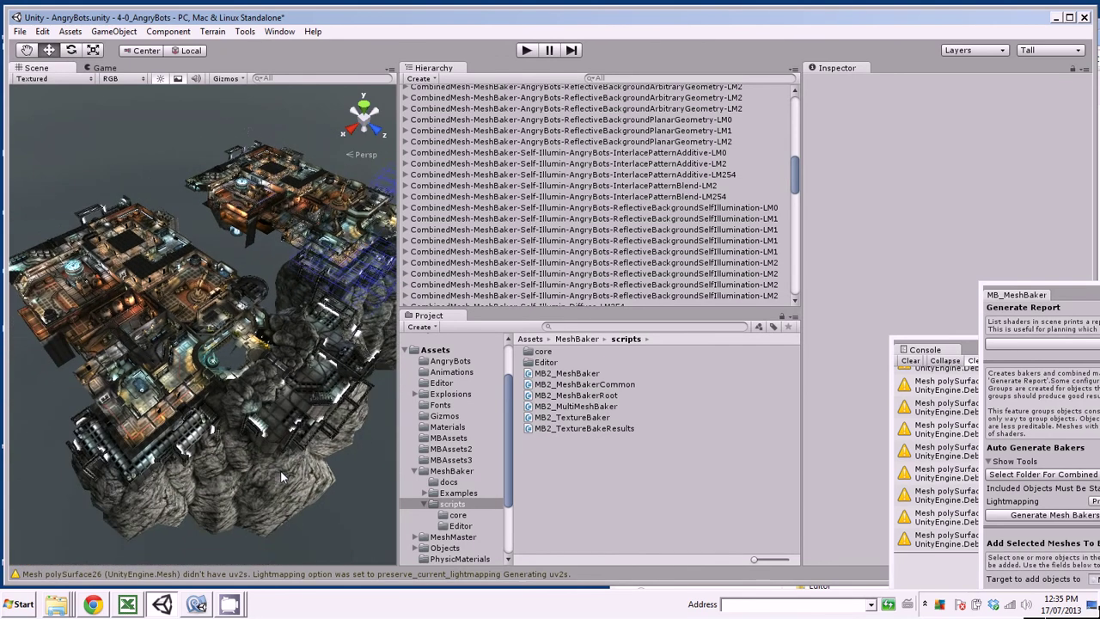
pyautogui.scroll(6, 280, 470)
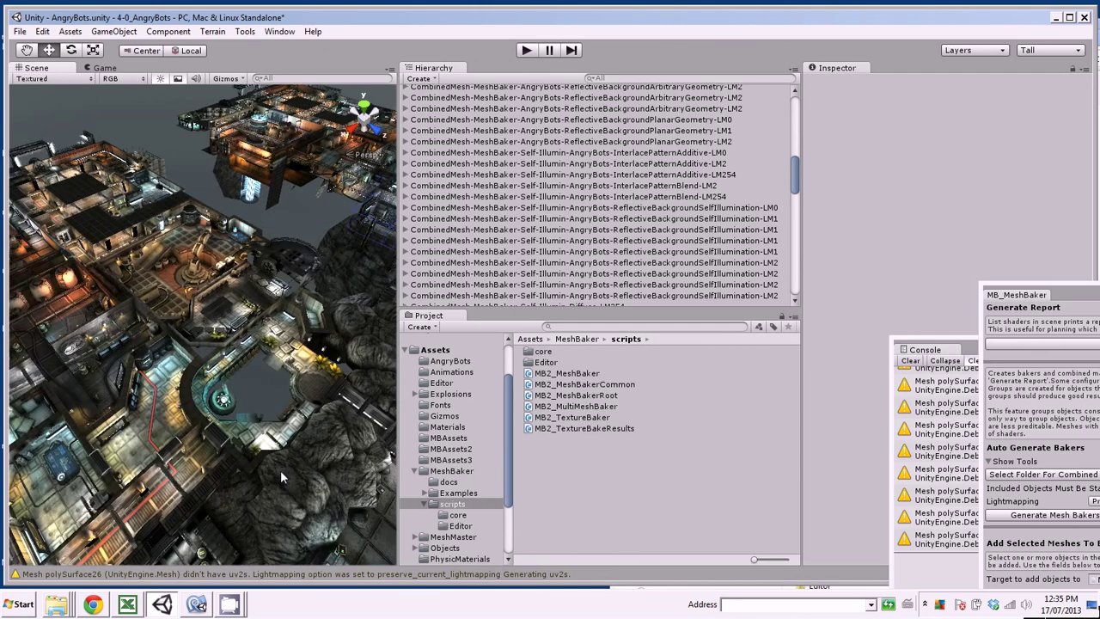
pyautogui.scroll(-6, 281, 470)
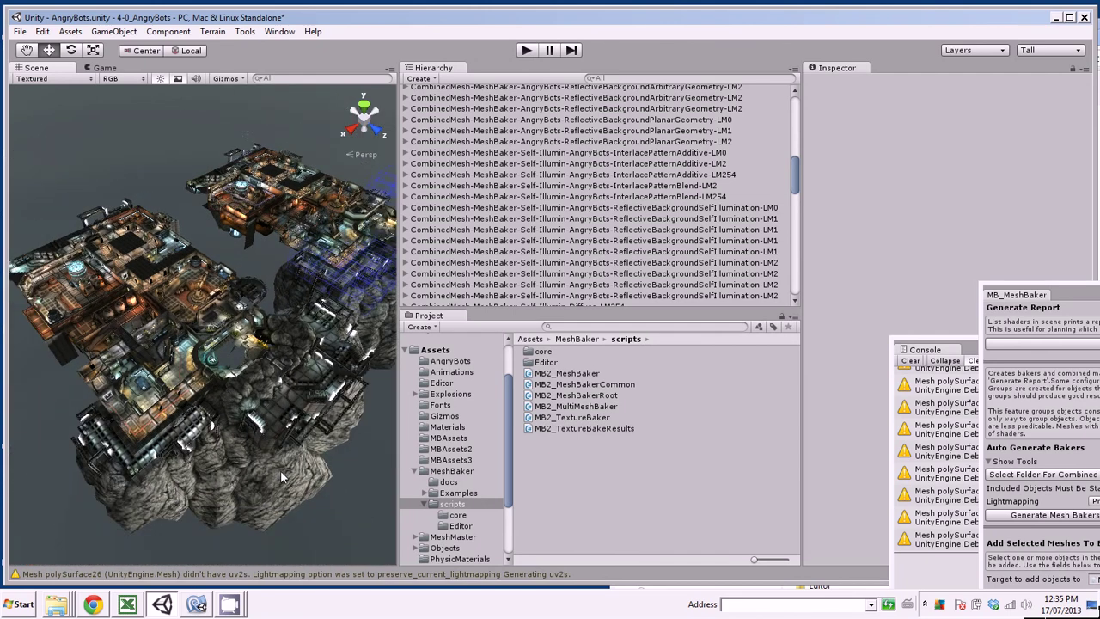
pyautogui.moveTo(324, 416); pyautogui.dragTo(289, 428, button='middle')
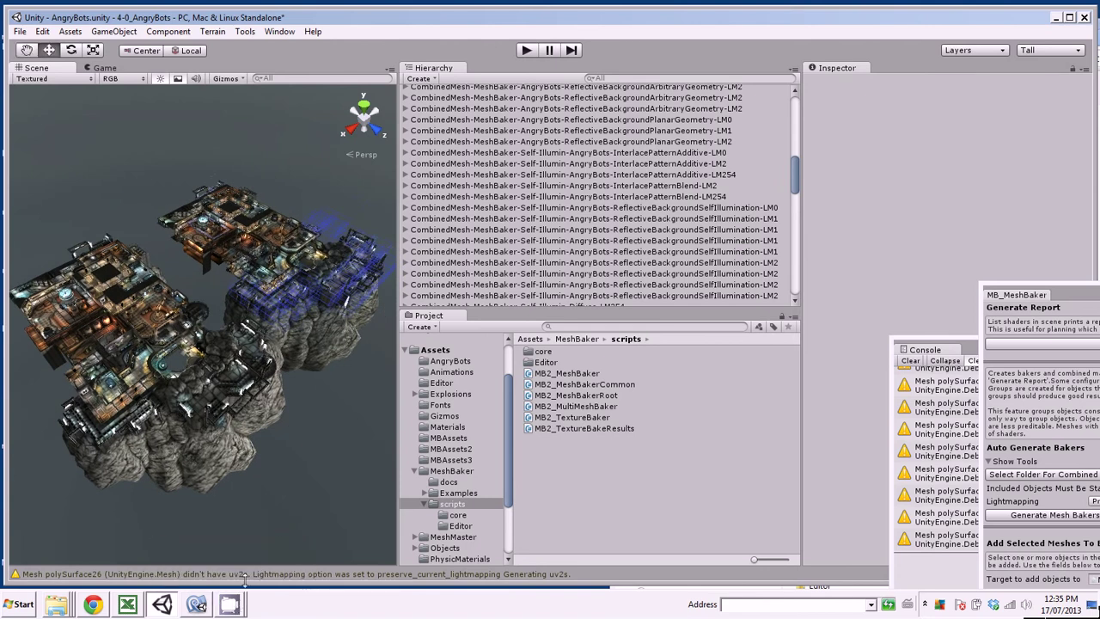
pyautogui.moveTo(232, 607)
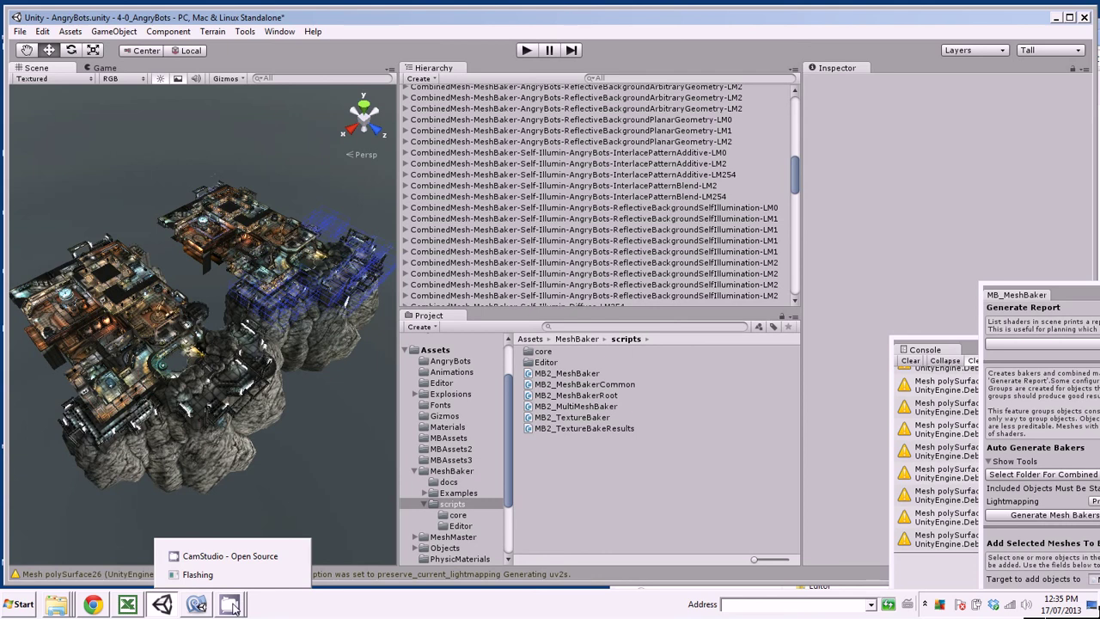